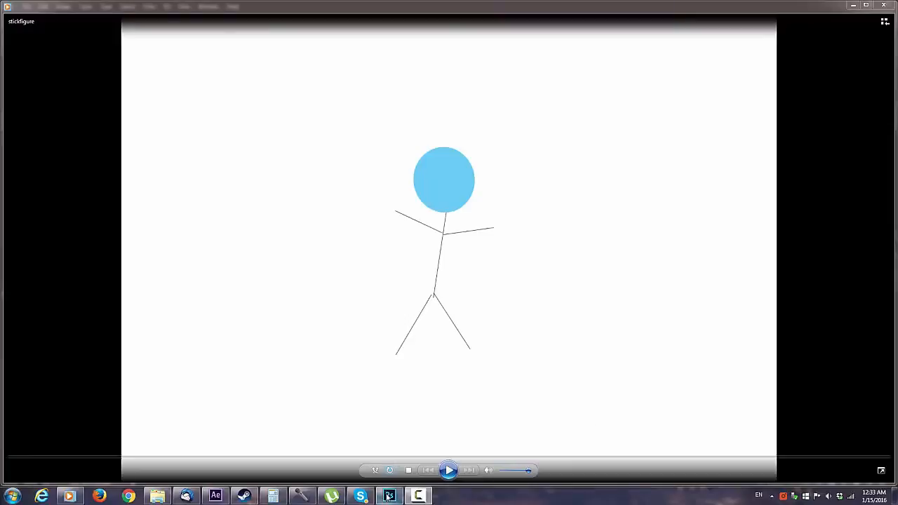
Step: Switch to Photoshop and create a new 7 x 5 inch RGB document at 300 pixels/inch with a white background
mouse_move(387, 497)
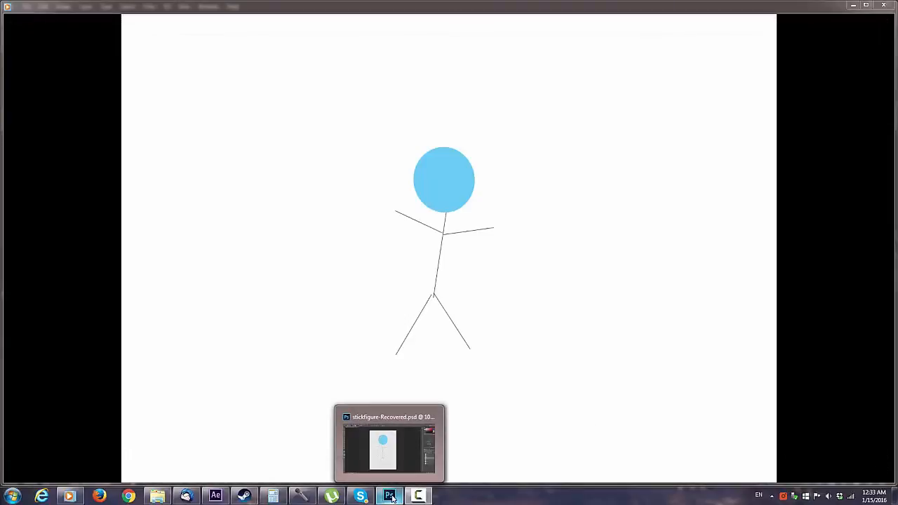
click(387, 497)
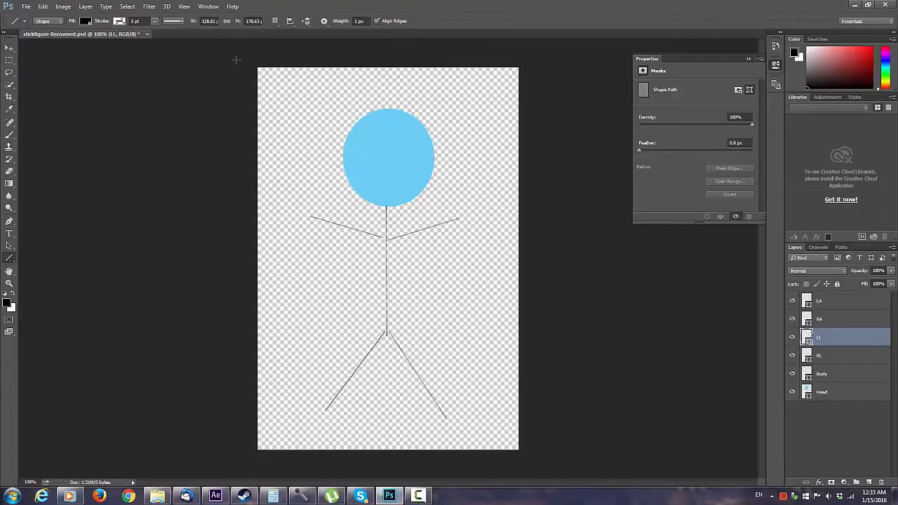
click(27, 7)
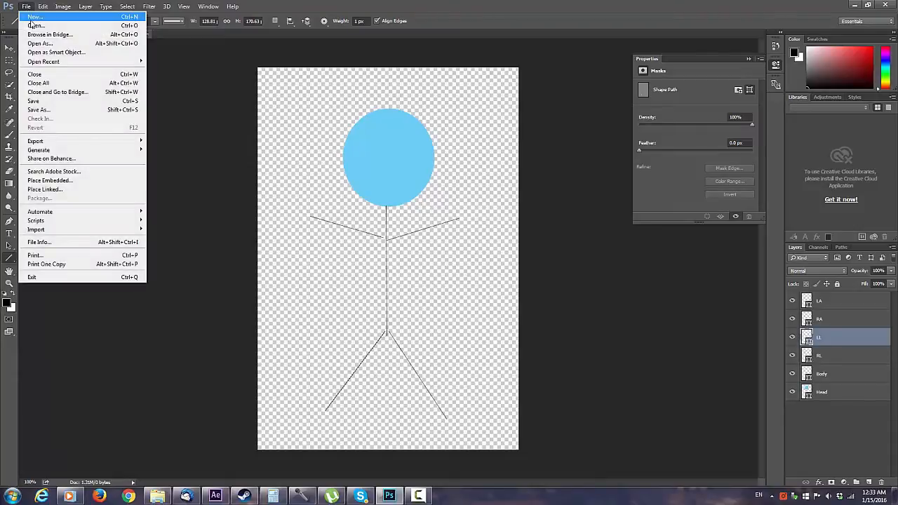
click(33, 17)
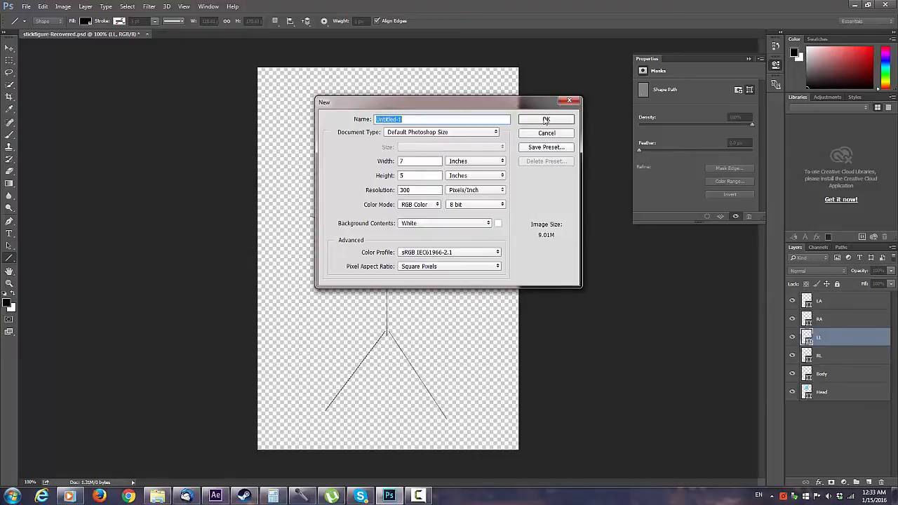
click(546, 121)
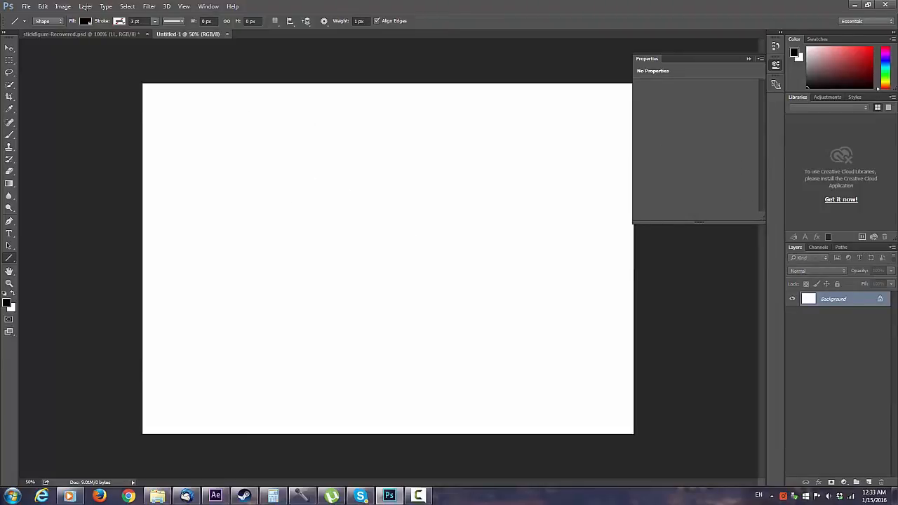
Step: Add a new layer named Head above the background
key(alt+l)
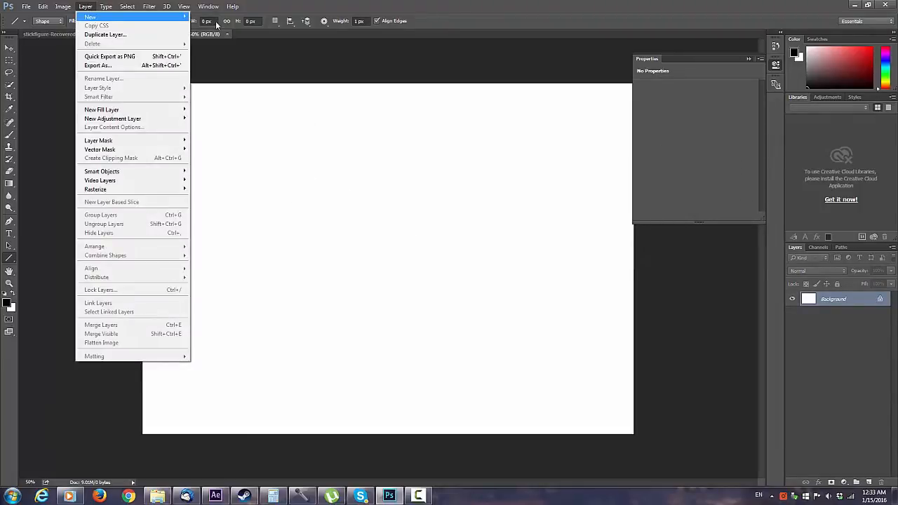
key(Right)
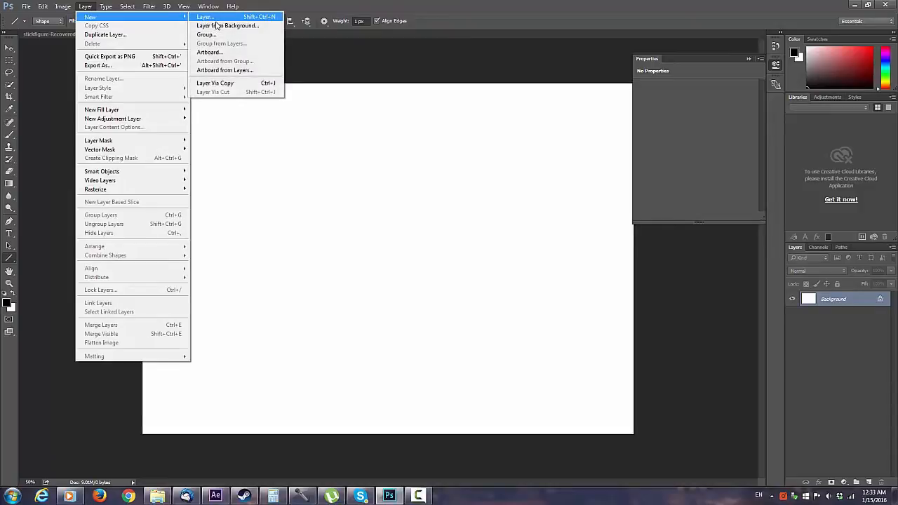
key(Return)
text(Head)
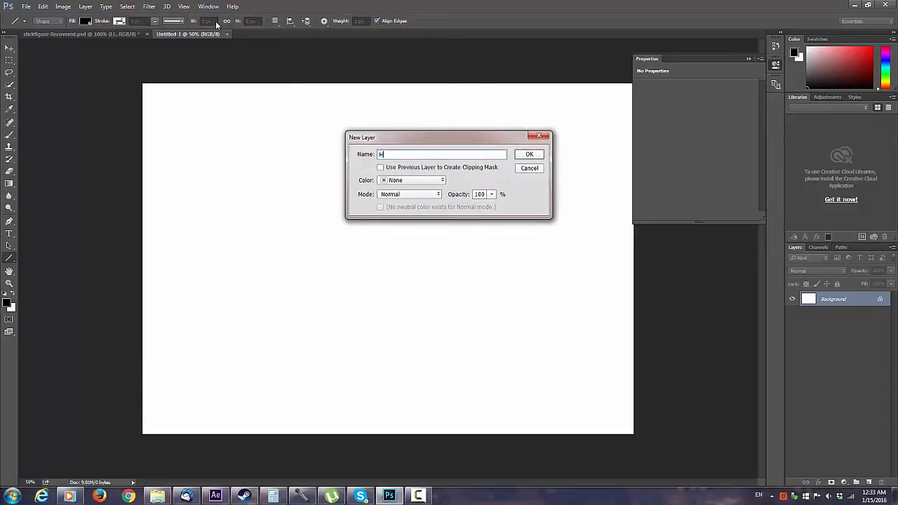
key(Return)
Step: Draw an ellipse about 310 x 246 px near the canvas's upper middle as the head and fill it light blue
right_click(9, 258)
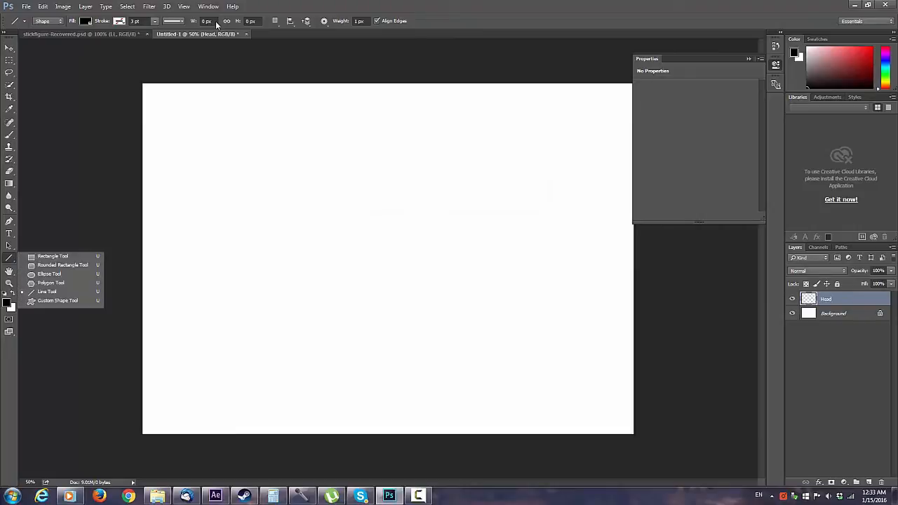
click(50, 274)
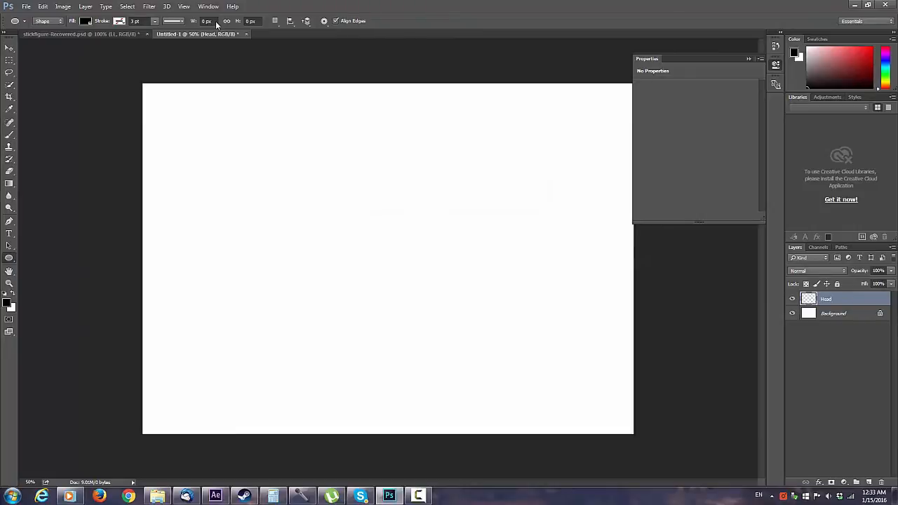
mouse_move(331, 165)
mouse_down()
mouse_move(348, 117)
mouse_move(399, 116)
mouse_move(406, 107)
mouse_up()
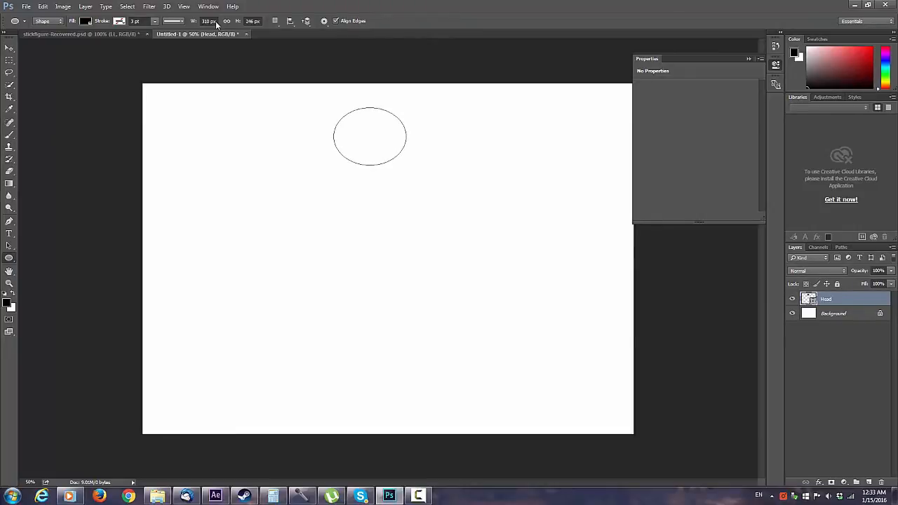
click(642, 130)
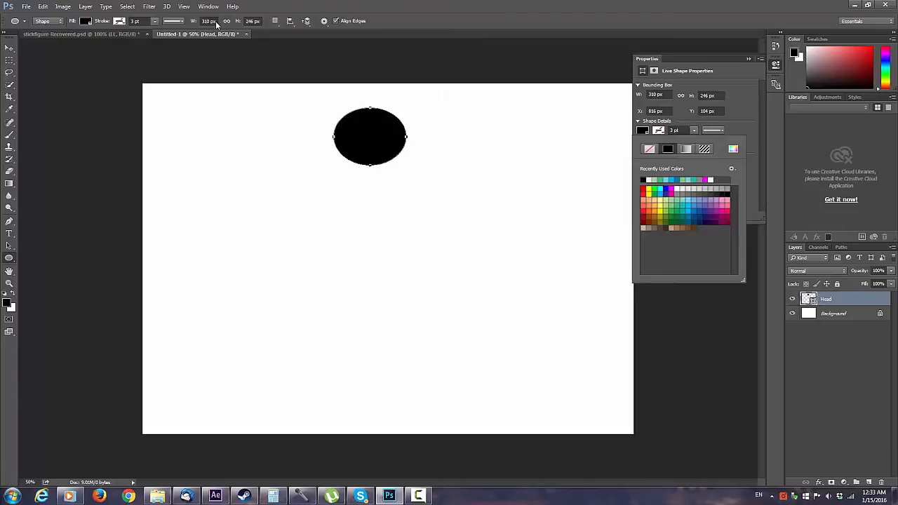
click(693, 200)
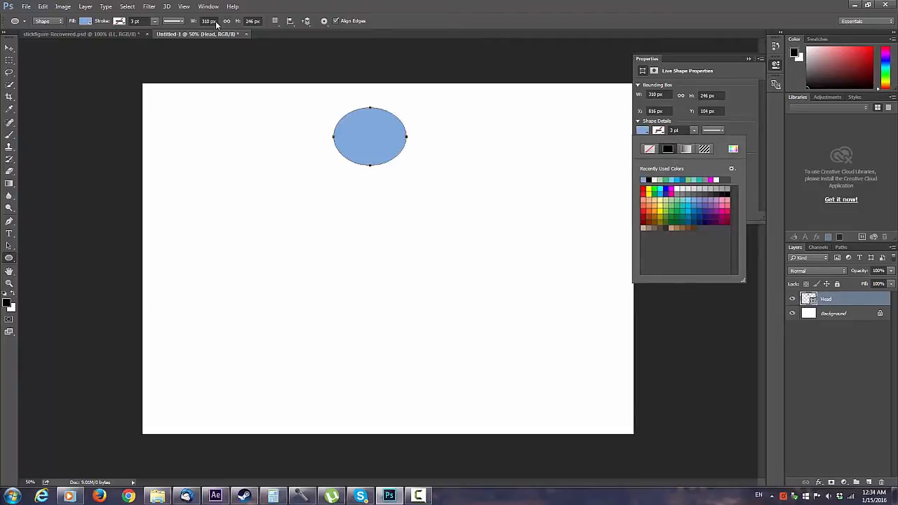
Step: Add a layer named Body and draw a vertical, 2 px wide ellipse about 444 px tall straight down from the head
click(85, 6)
mouse_move(91, 17)
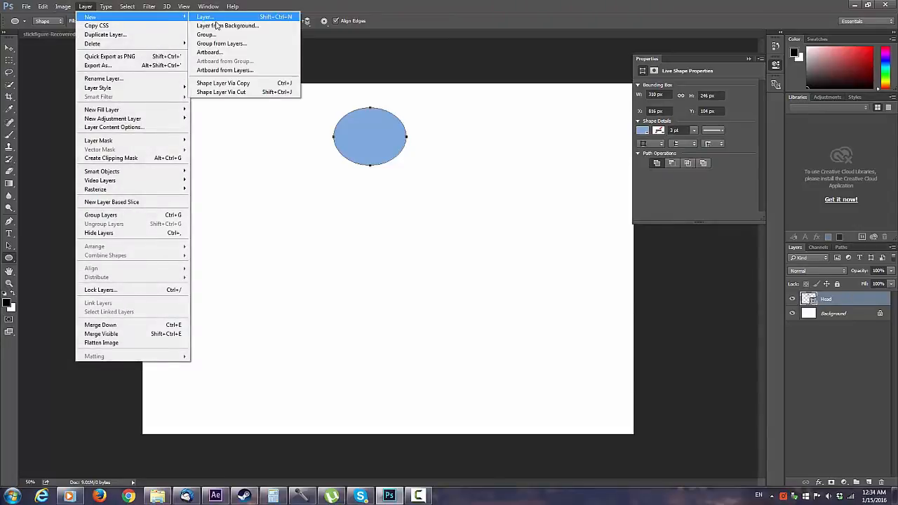
click(210, 17)
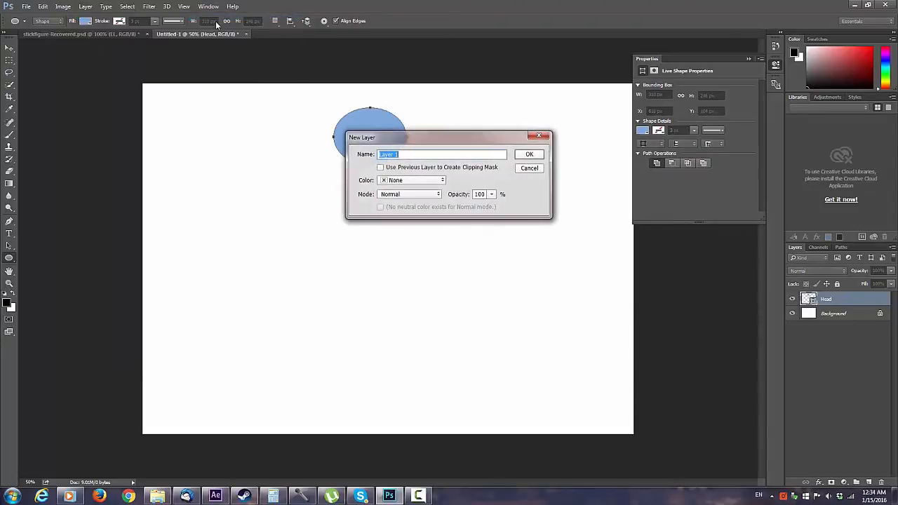
text(Body)
key(Return)
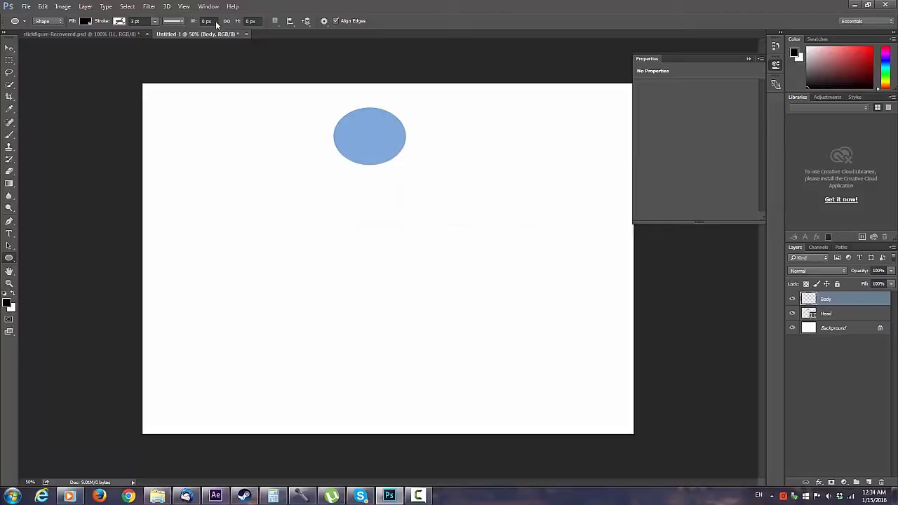
drag(369, 164, 369, 267)
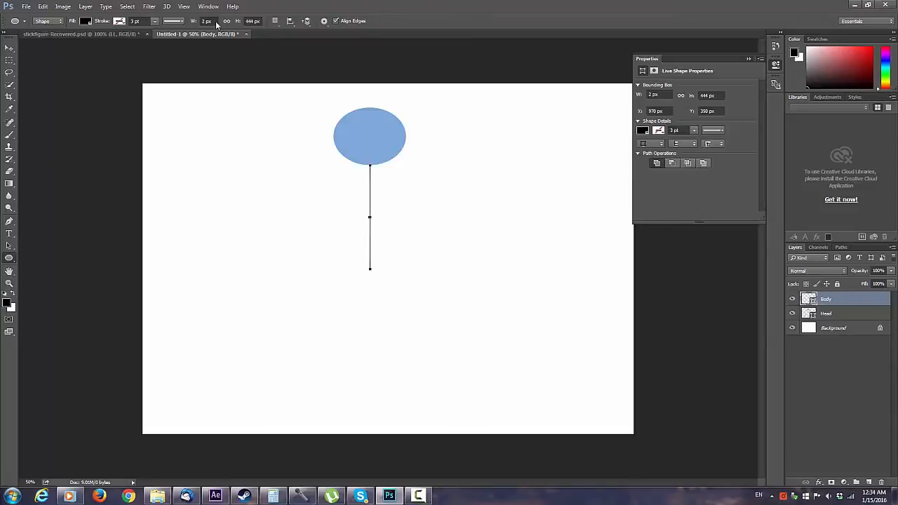
Step: Add a layer named RA and draw a line with the Line tool from the upper body up to the right, spanning about 280 x 133 px
right_click(9, 258)
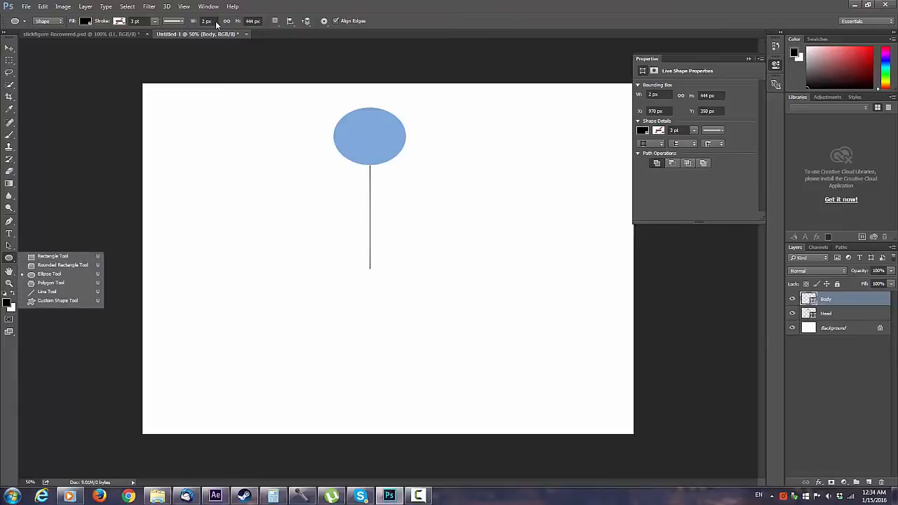
click(47, 291)
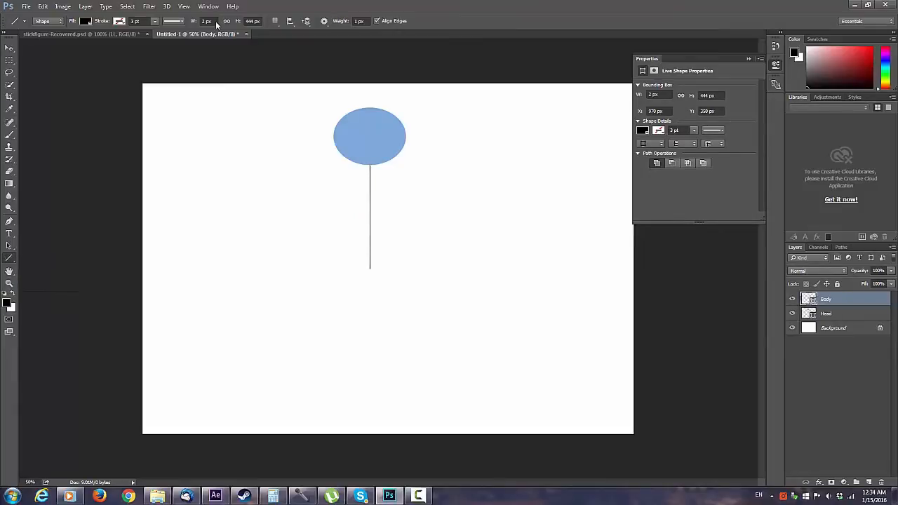
click(85, 7)
mouse_move(94, 16)
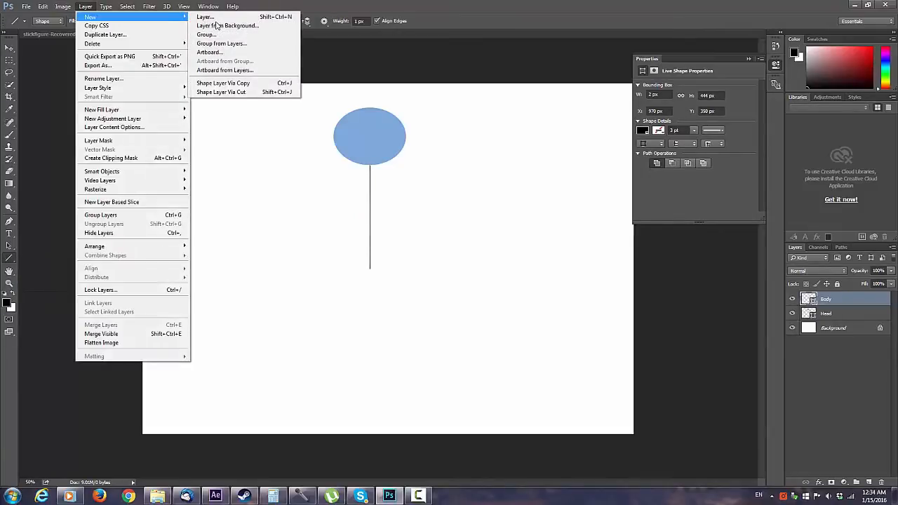
click(216, 21)
text(RA)
key(Return)
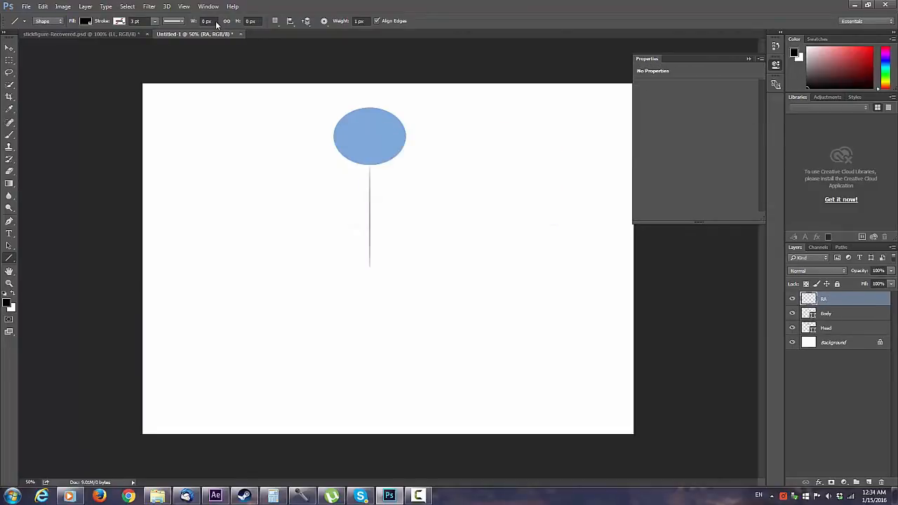
drag(369, 197, 436, 167)
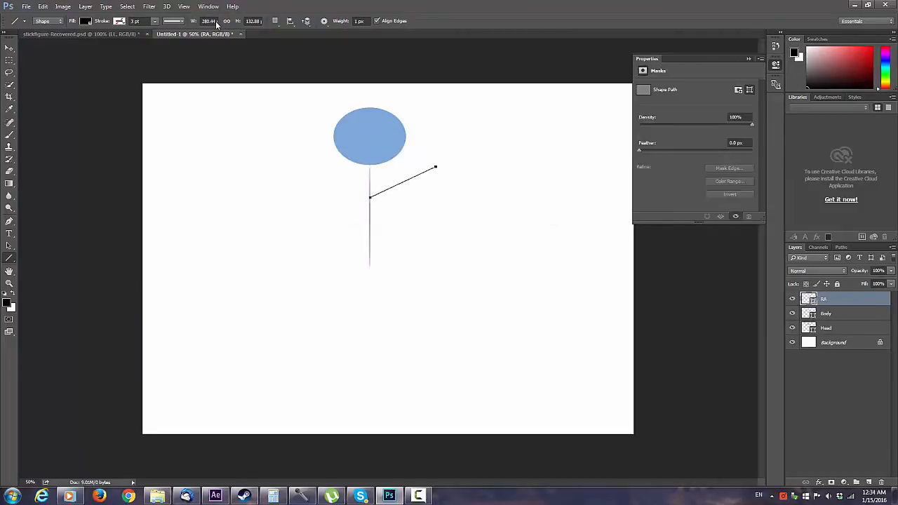
Step: Add a layer named LA and draw the other arm from the same body point up to the left, spanning about 282 x 139 px
click(85, 7)
mouse_move(95, 16)
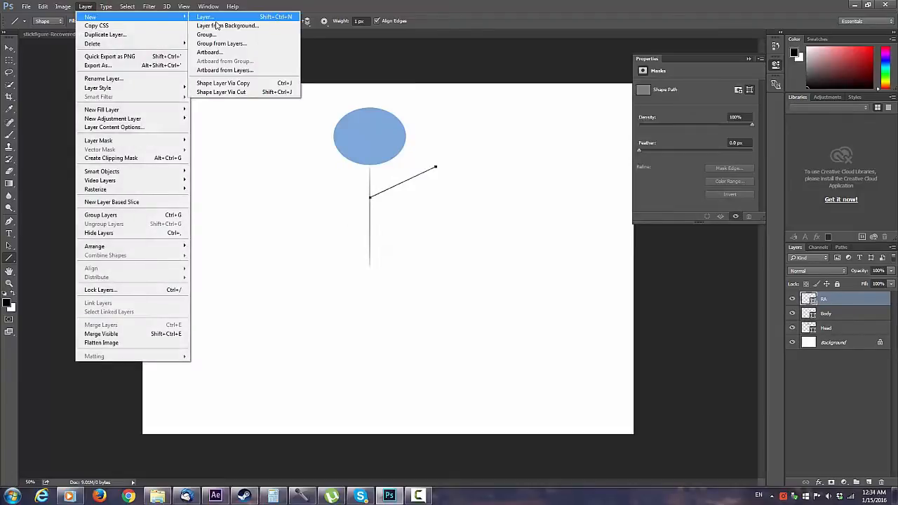
click(216, 22)
text(LA)
key(Return)
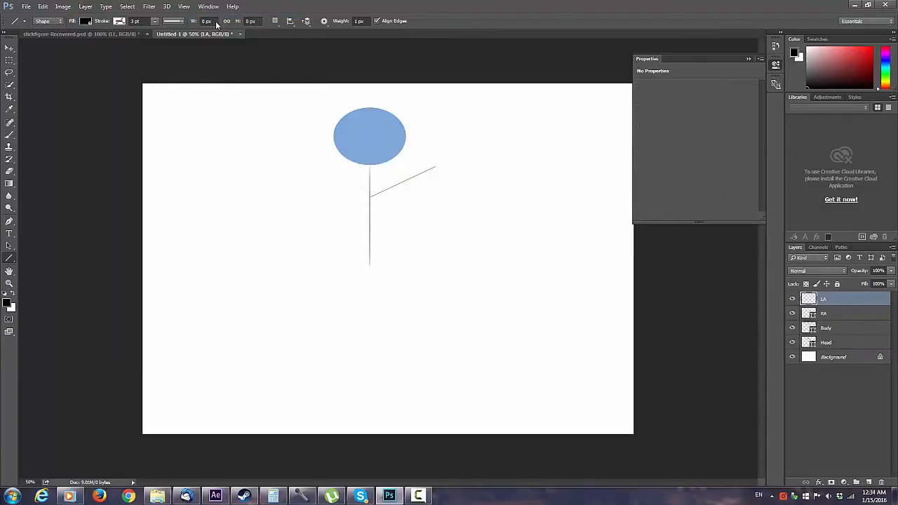
drag(370, 197, 303, 164)
Step: Add a layer named LL and draw a leg line from the lower body diagonally down to the right
click(85, 6)
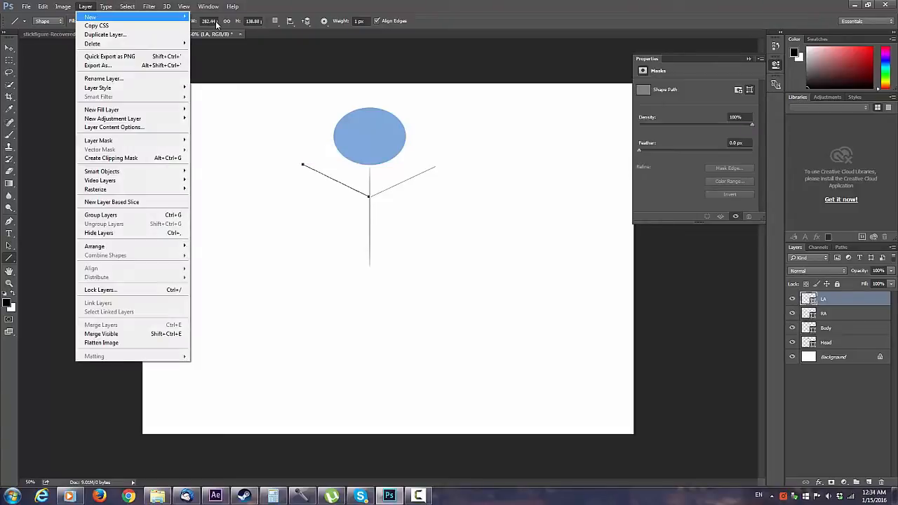
mouse_move(95, 16)
click(214, 18)
text(LL)
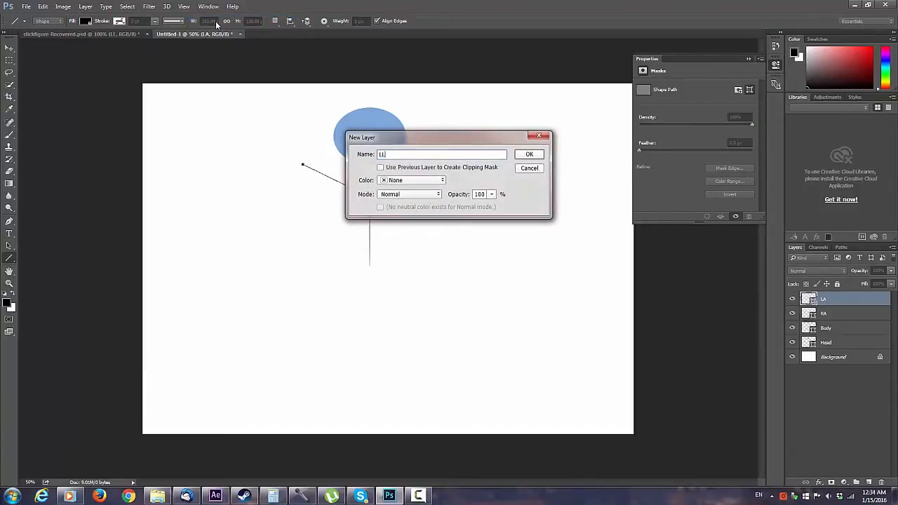
key(Return)
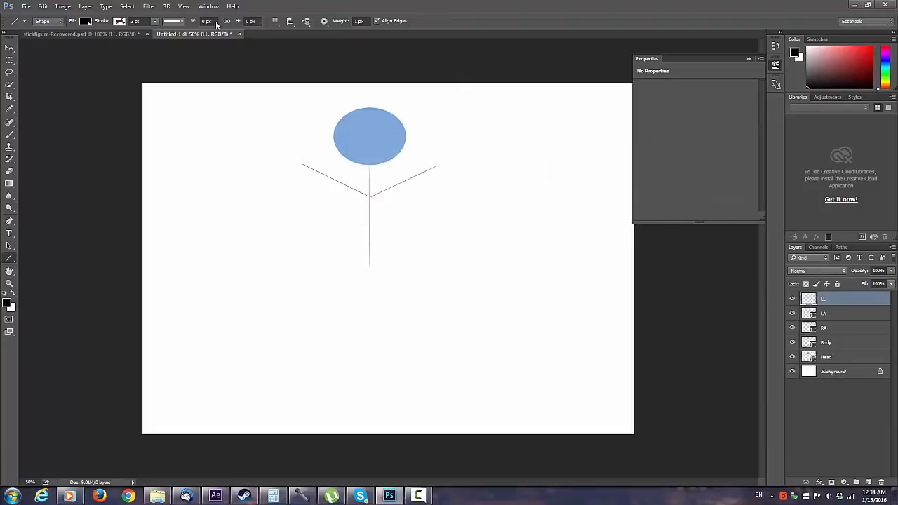
drag(369, 244, 424, 317)
Step: Add a layer named RL and draw the second leg line from the same hip point diagonally down to the left
key(alt+l)
text(n)
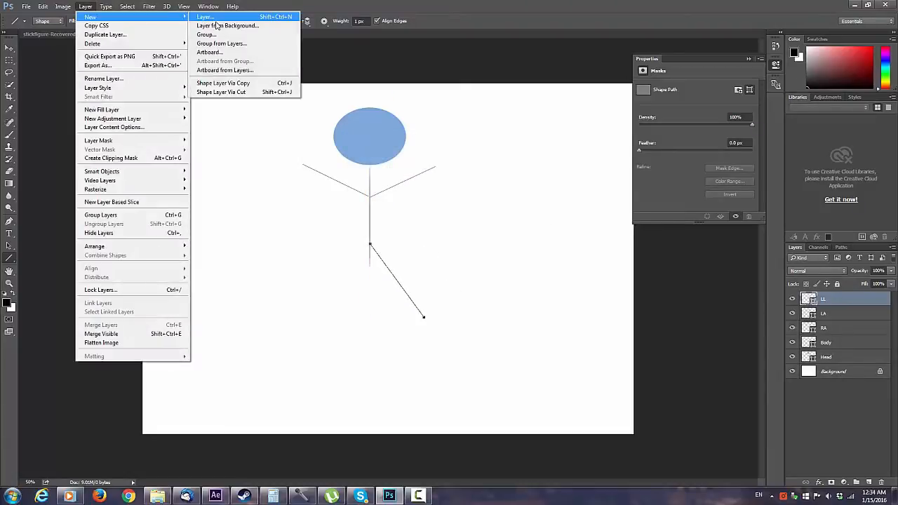
text(l)
text(RL)
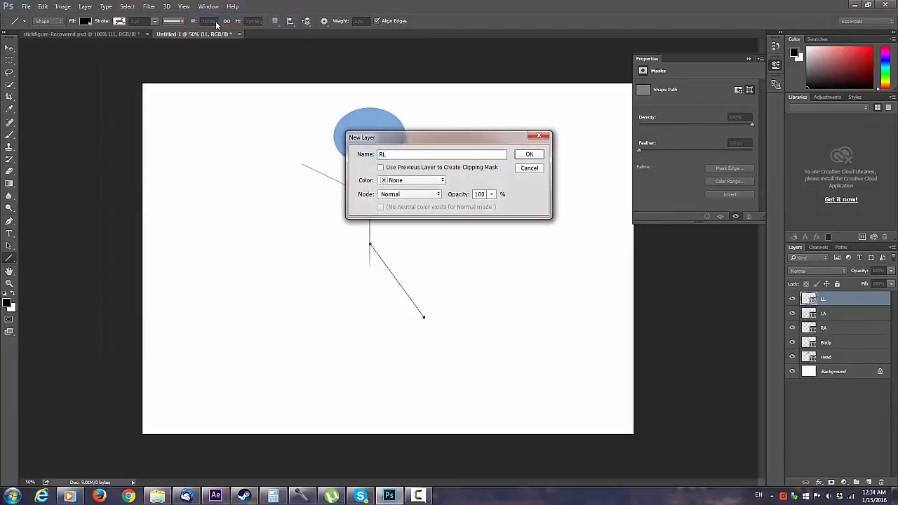
key(Return)
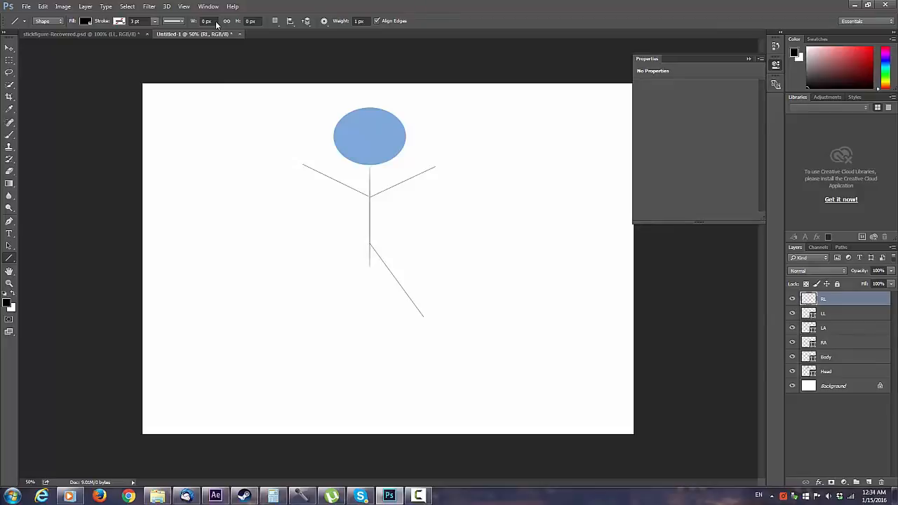
drag(369, 244, 309, 312)
Step: Delete the Background layer so that only the stick figure's part layers remain
key(alt+comma)
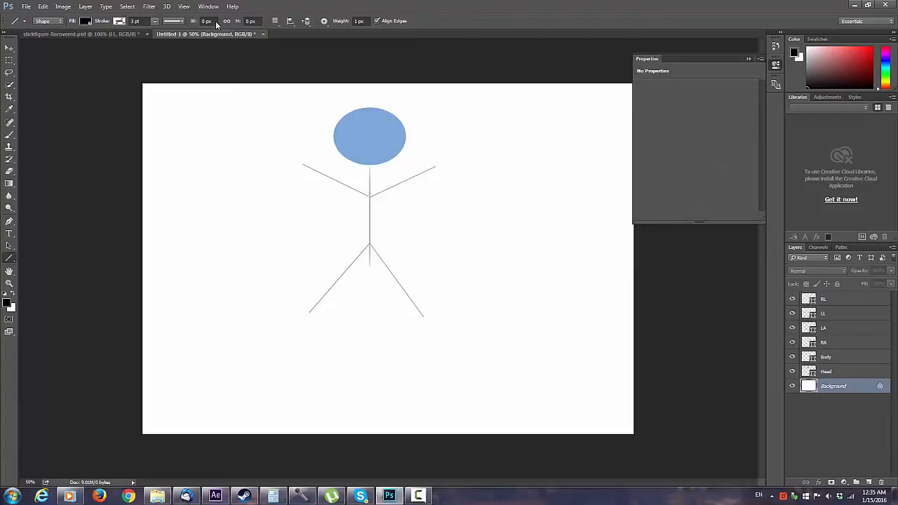
key(alt+l)
key(Down)
key(Down)
key(Down)
key(Right)
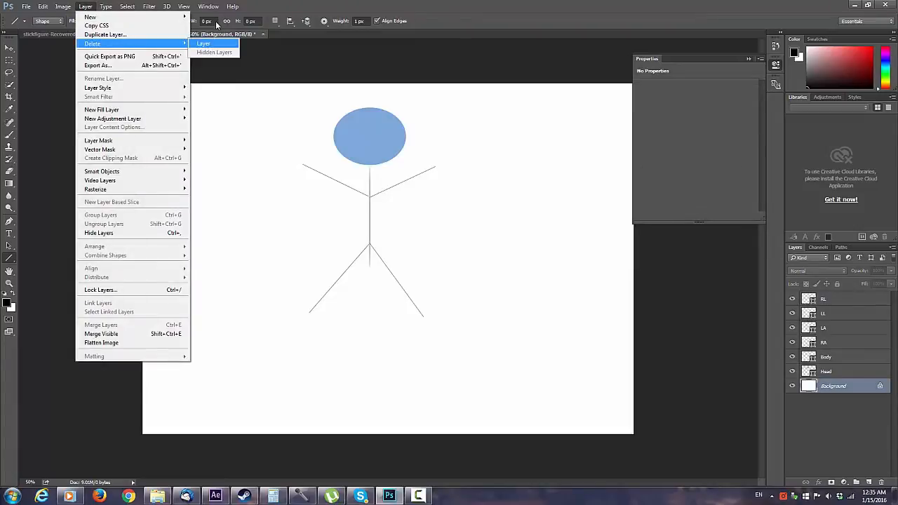
key(Return)
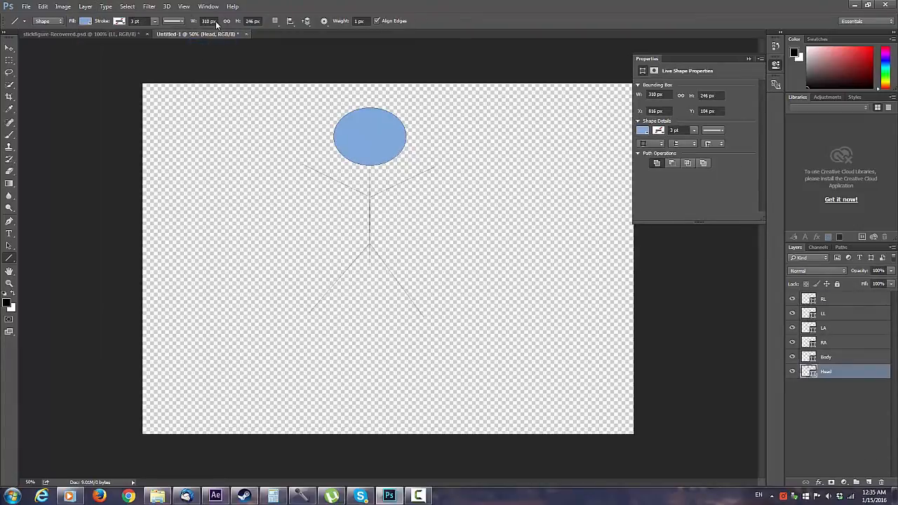
Step: Bring up the stickfigure-Recovered.psd document and switch to the stickfigure project in After Effects
key(ctrl+Tab)
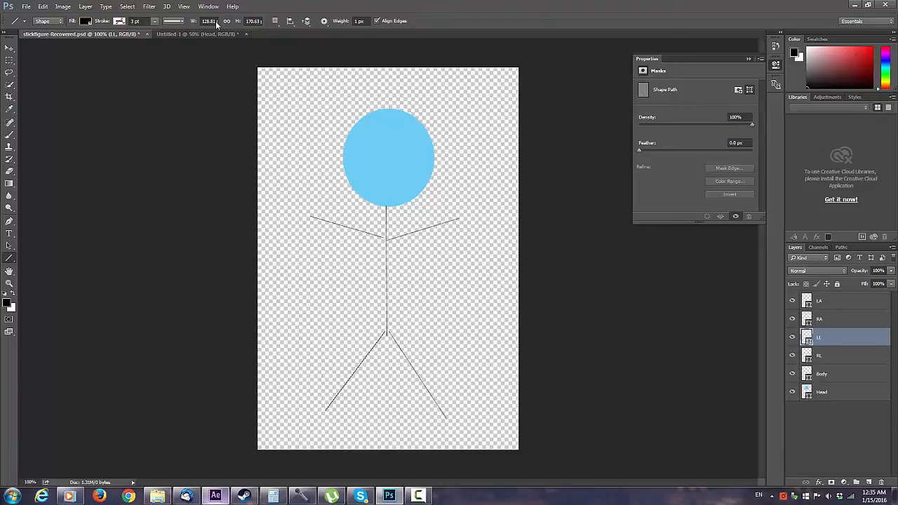
mouse_move(216, 495)
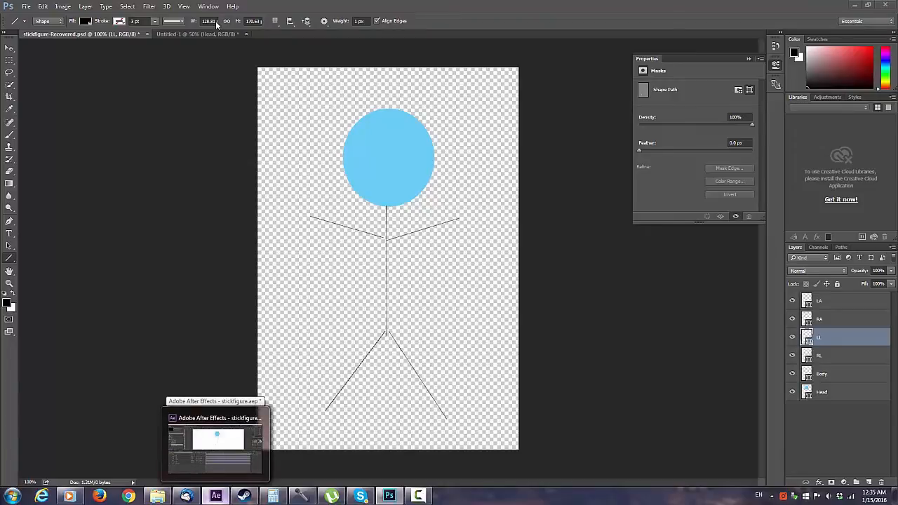
click(215, 495)
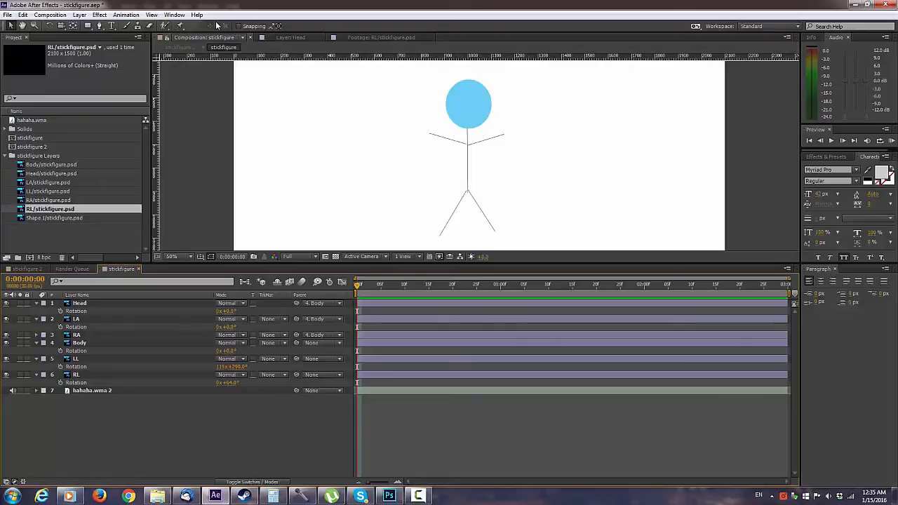
key(alt+f)
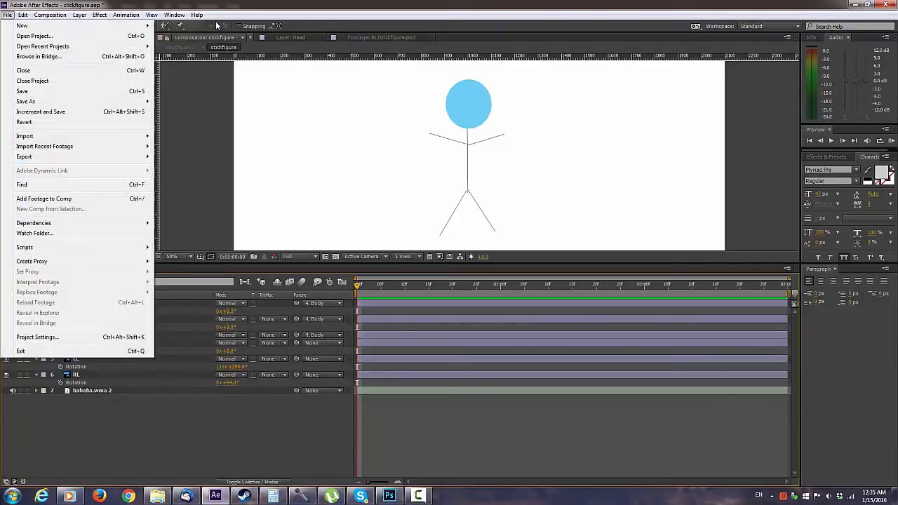
key(Right)
mouse_move(8, 15)
mouse_move(42, 136)
click(212, 96)
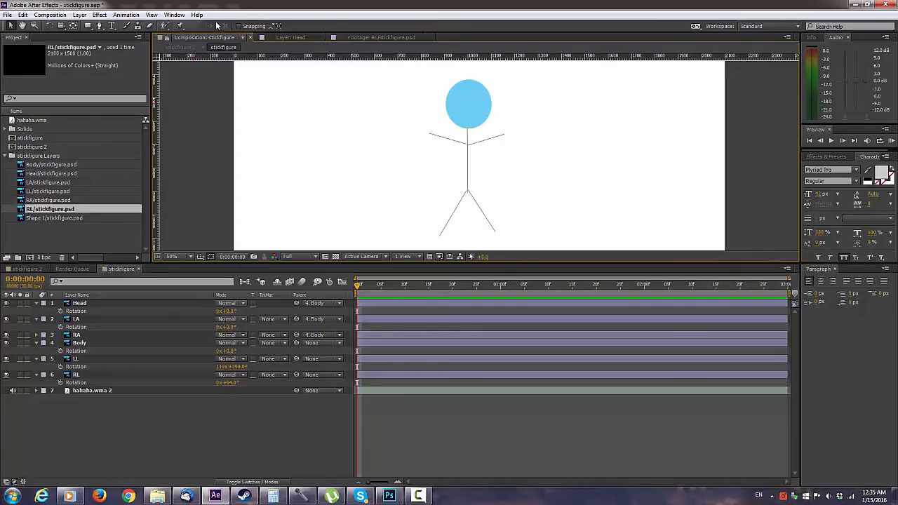
Step: Select the hahaha.wma 2 audio layer and display its waveform in the timeline
key(KP_0)
key(ctrl+Up)
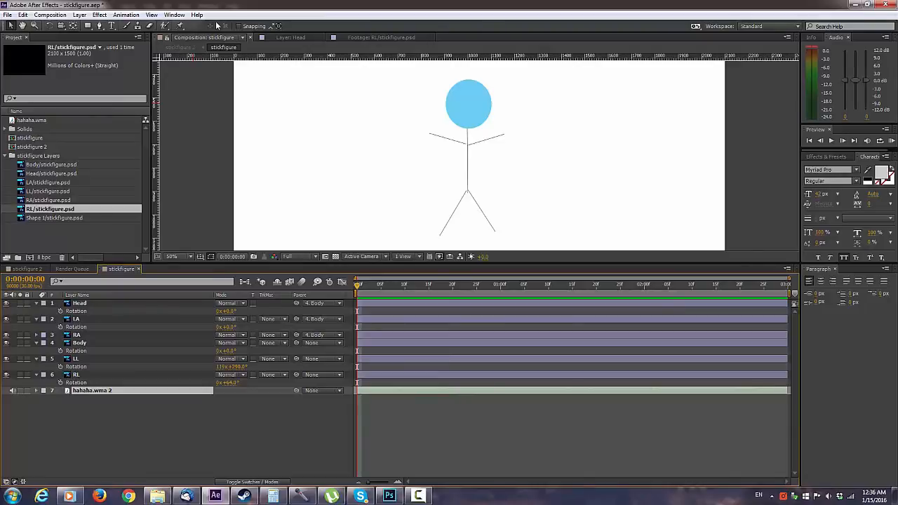
key(l)
key(l)
key(l)
key(l)
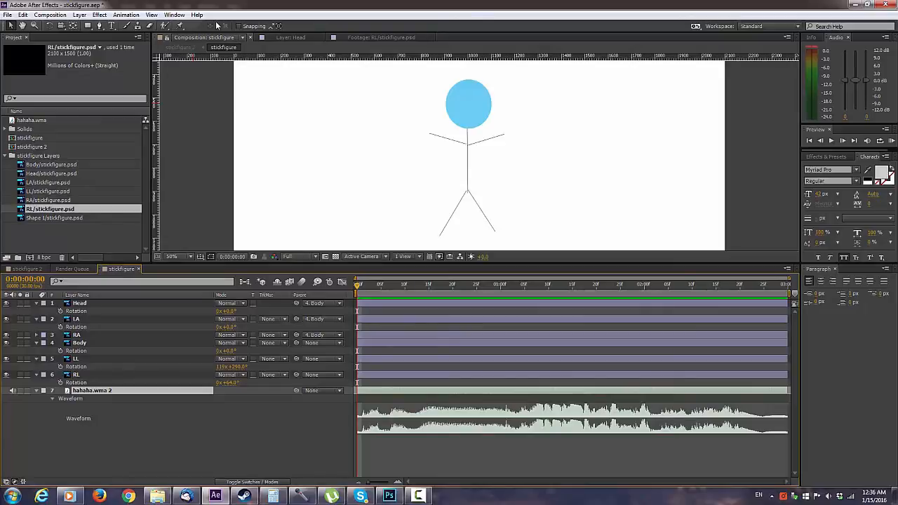
Step: Preview the audio and move frame by frame to set the current time to 0:00:01:03
key(space)
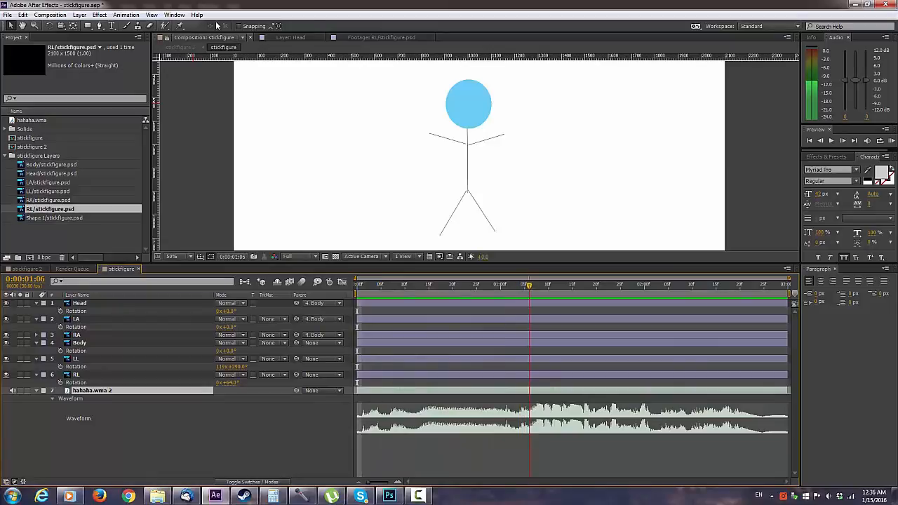
key(Page_Up)
key(Page_Up)
key(Page_Up)
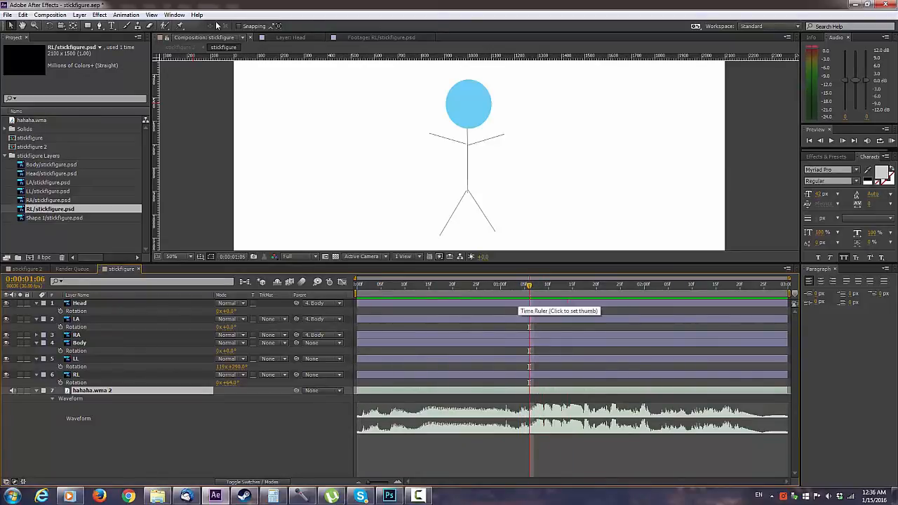
key(Page_Up)
key(Page_Up)
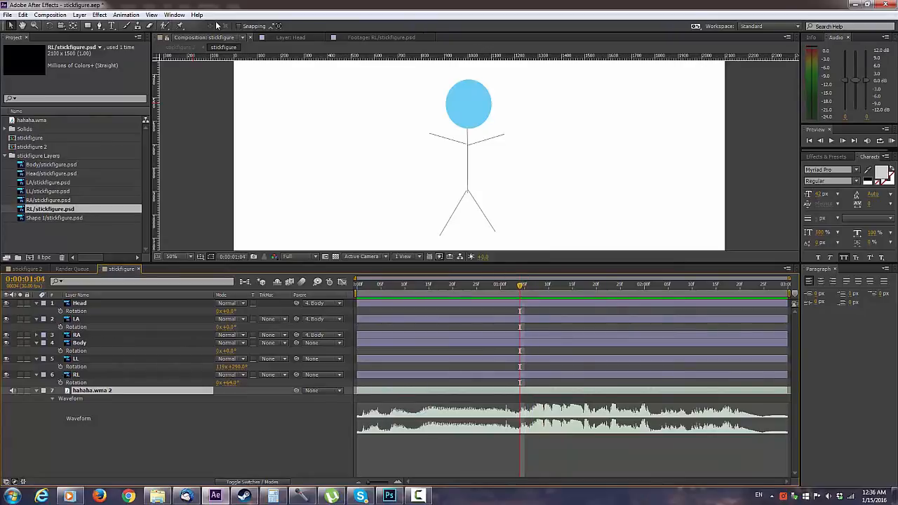
key(Page_Down)
key(Page_Up)
key(Page_Up)
key(Page_Up)
key(Page_Up)
key(Page_Up)
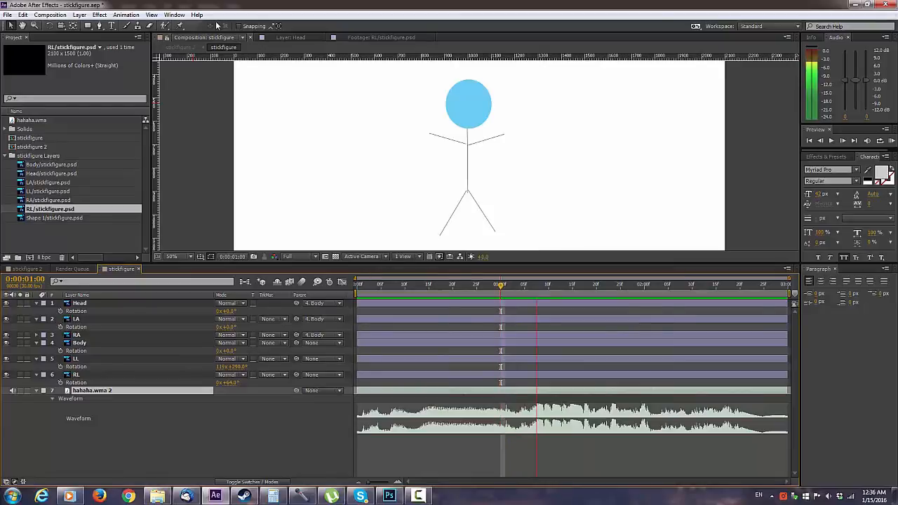
key(Page_Down)
key(Page_Down)
key(Page_Down)
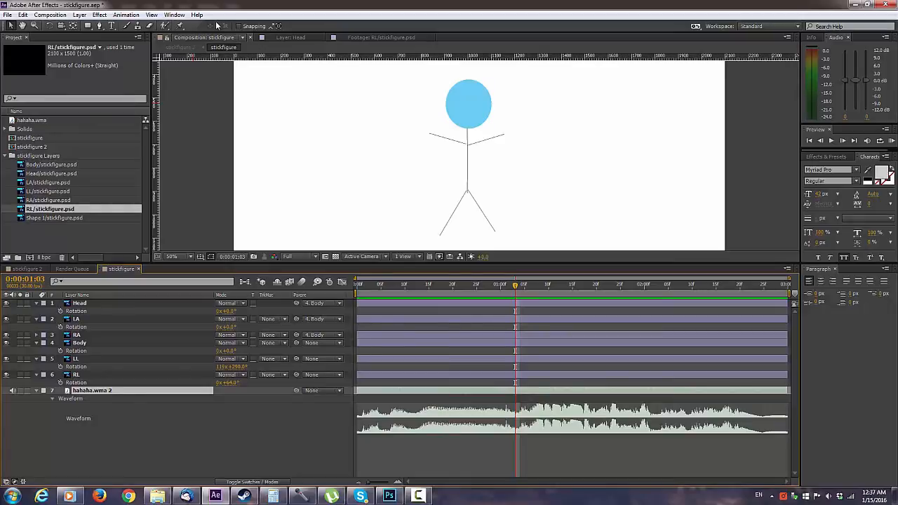
Step: Activate the Pan Behind tool on the Body layer, test a 4° body rotation, and reset it to 0°
click(79, 343)
key(y)
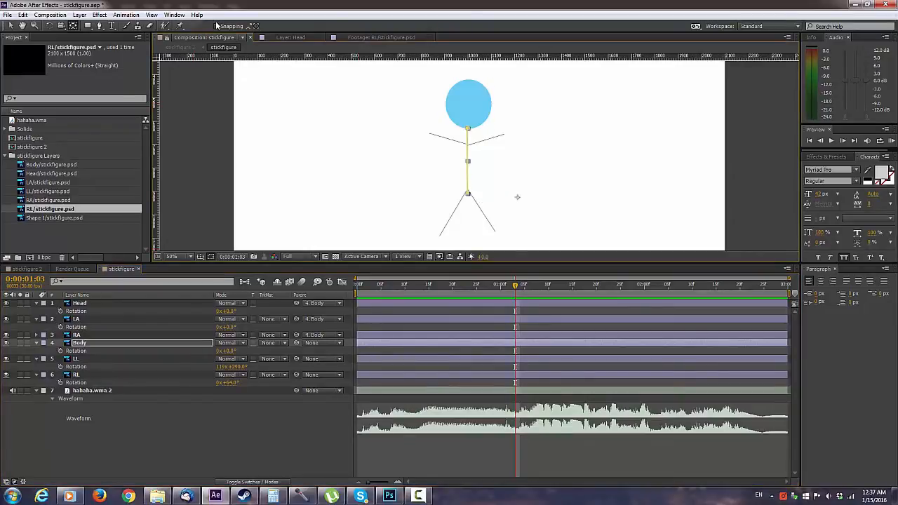
mouse_move(230, 351)
mouse_down()
mouse_move(253, 350)
mouse_move(207, 350)
mouse_move(232, 351)
mouse_up()
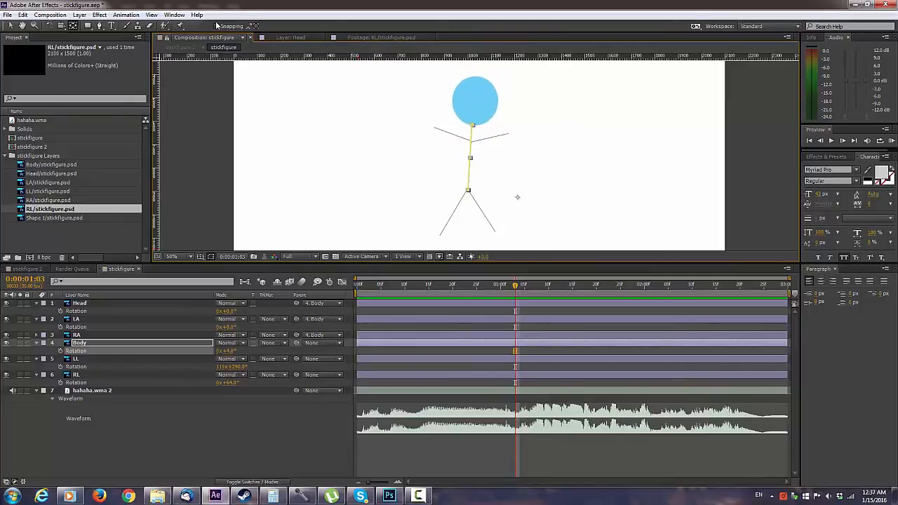
click(225, 351)
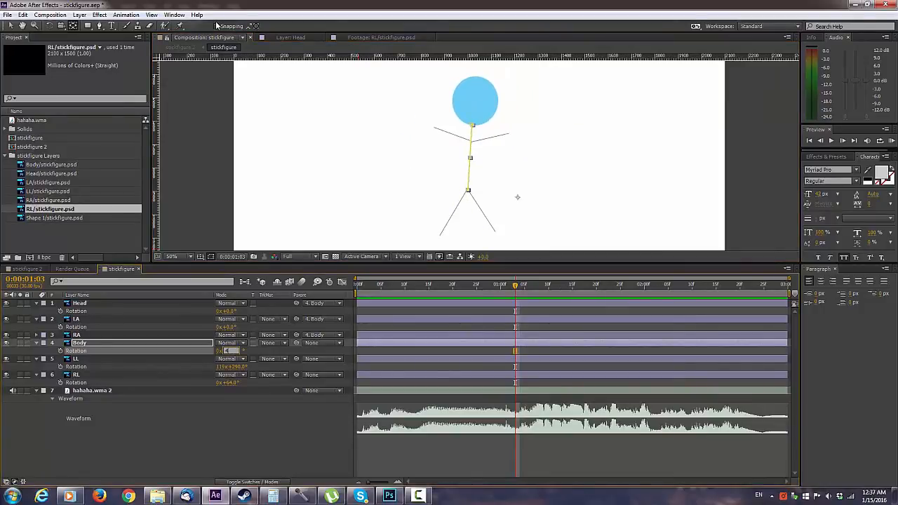
text(0)
key(Return)
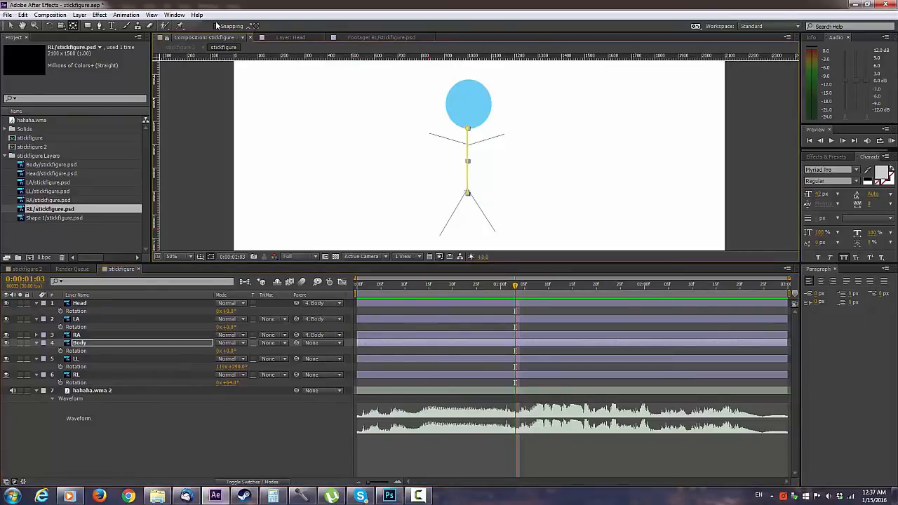
Step: Try tilting the Body layer counter-clockwise to -7° and -19°, and reset its rotation to 0°
mouse_move(226, 350)
mouse_down()
mouse_move(235, 350)
mouse_move(205, 350)
mouse_move(230, 351)
mouse_move(211, 351)
mouse_move(221, 350)
mouse_up()
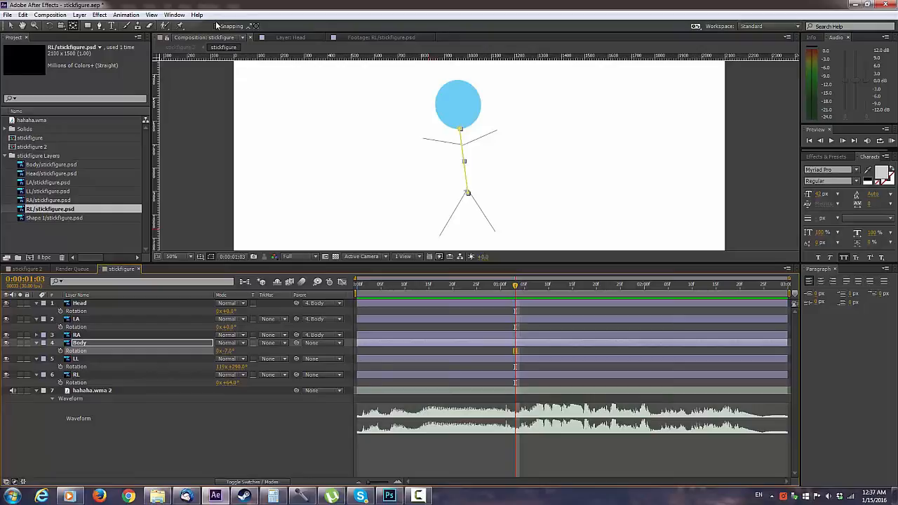
click(433, 229)
mouse_move(228, 350)
mouse_down()
mouse_move(241, 351)
mouse_move(214, 350)
mouse_move(247, 350)
mouse_move(202, 350)
mouse_move(220, 351)
mouse_up()
click(228, 351)
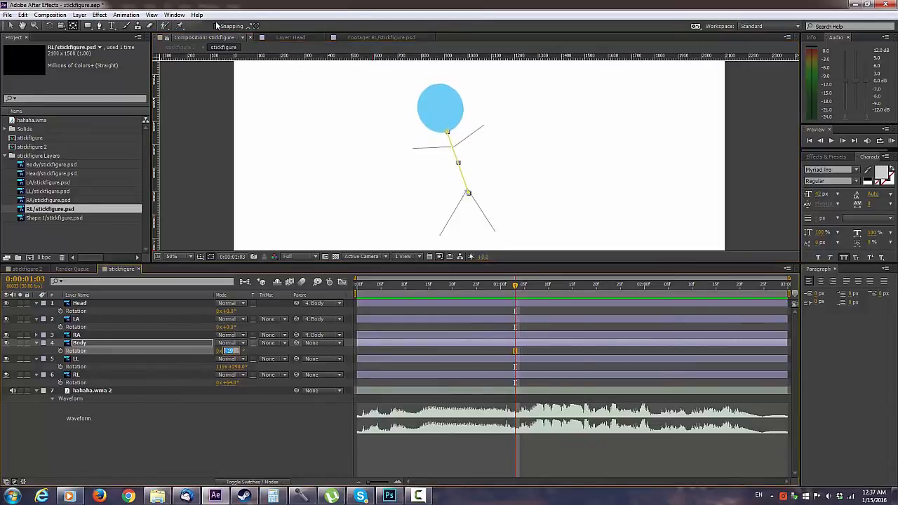
text(0)
key(Return)
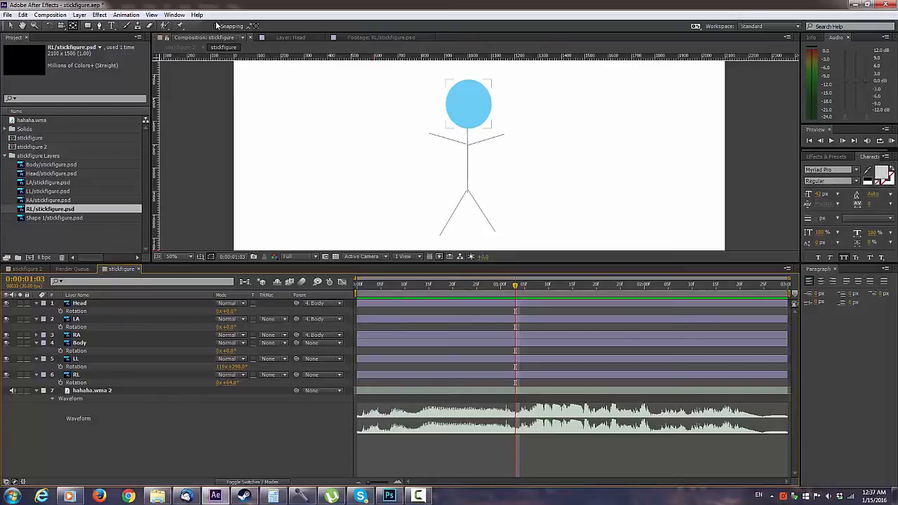
Step: Select the Head, LA and RA layers together to show the parts parented to Body
click(468, 106)
shift+click(434, 137)
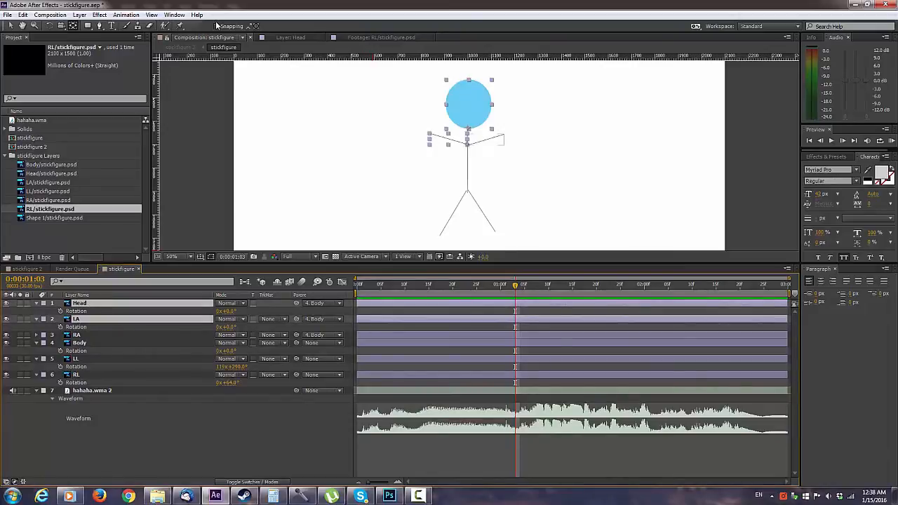
shift+click(499, 137)
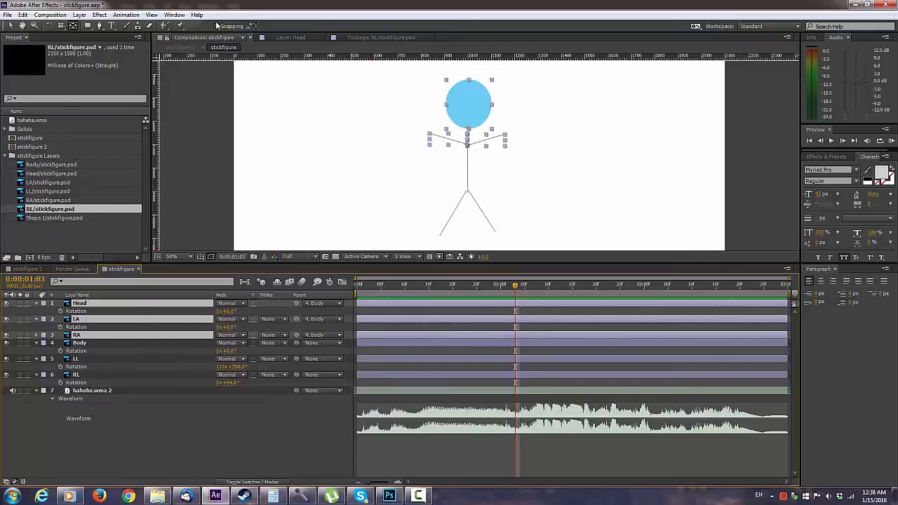
Step: Try placing the Head layer's anchor point beside the neck, rotate the head 8° around it, and reset the rotation to 0°
click(76, 311)
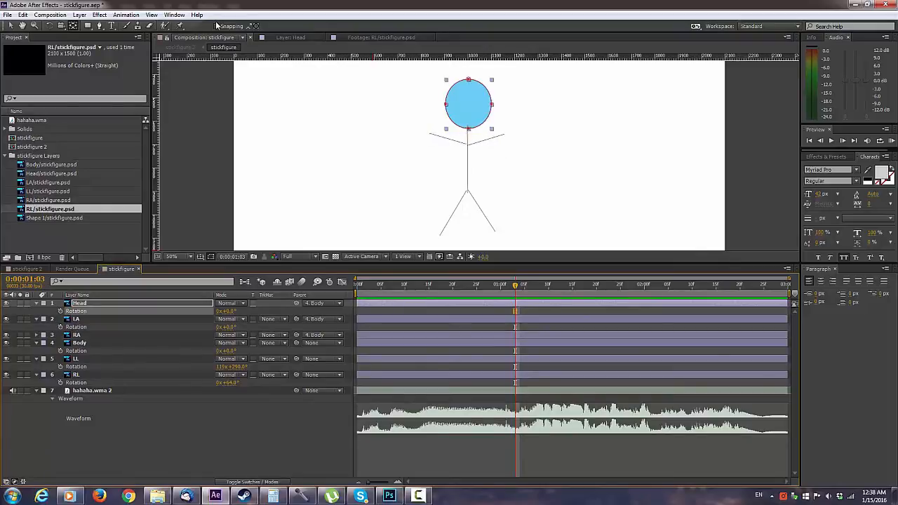
click(79, 303)
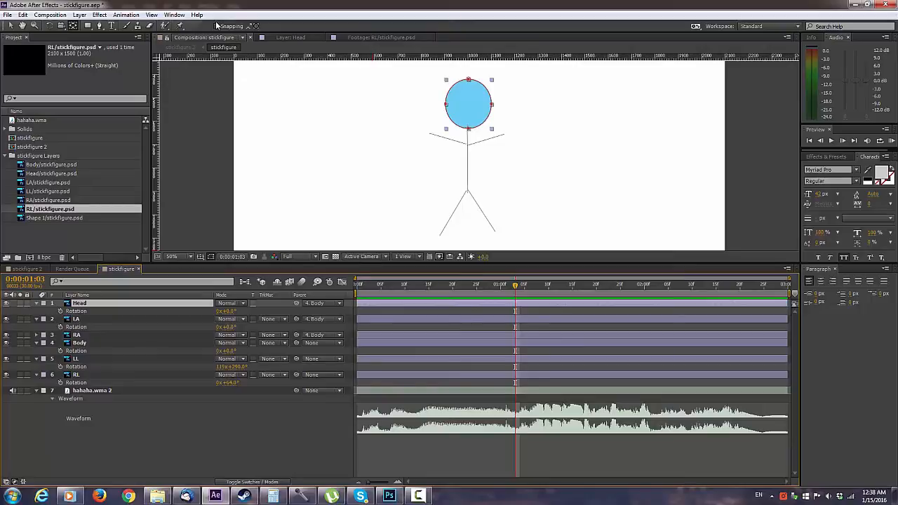
drag(468, 129, 506, 151)
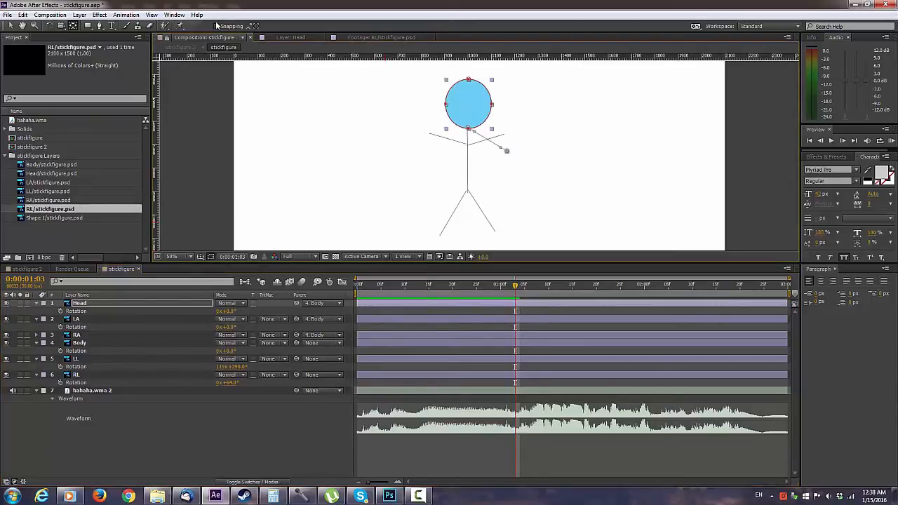
mouse_move(226, 311)
mouse_down()
mouse_move(245, 311)
mouse_move(212, 311)
mouse_move(237, 311)
mouse_up()
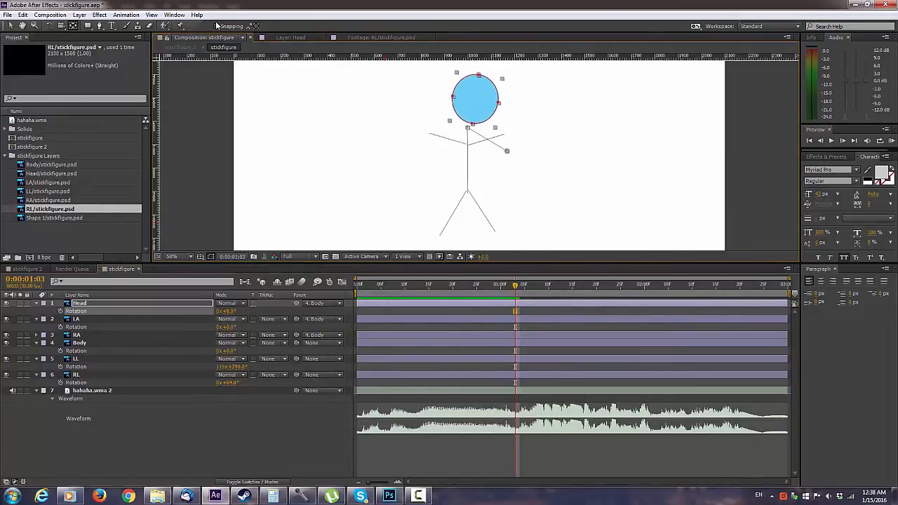
click(225, 449)
click(230, 310)
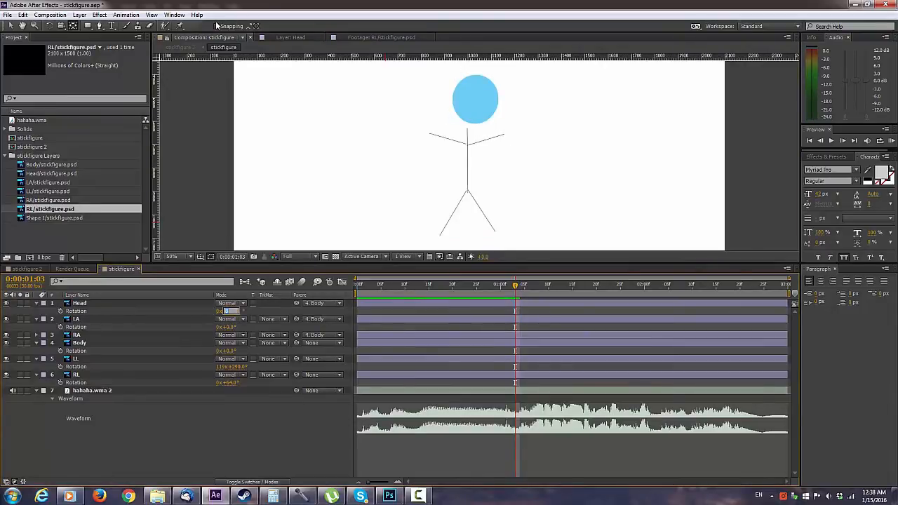
text(0)
key(Return)
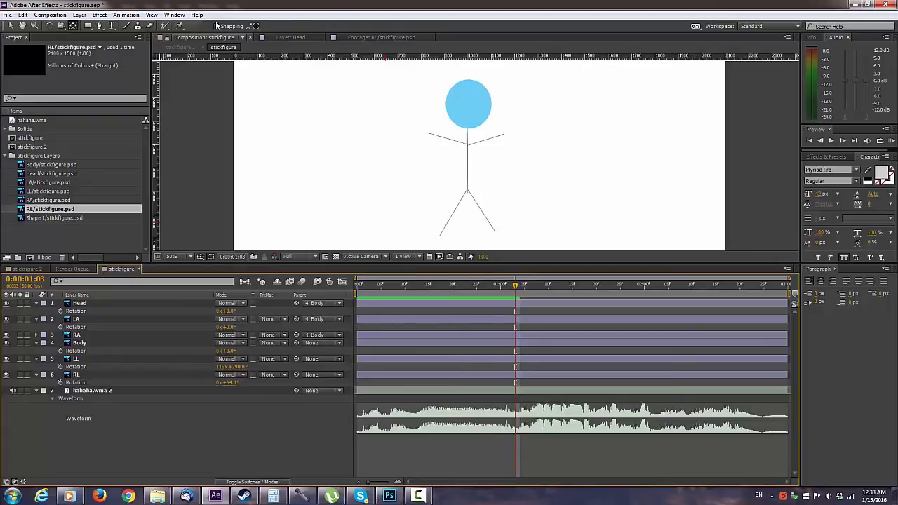
Step: Return the Head layer's anchor point to the base of the head, test a slight counter-clockwise rotation, and undo that rotation
click(468, 104)
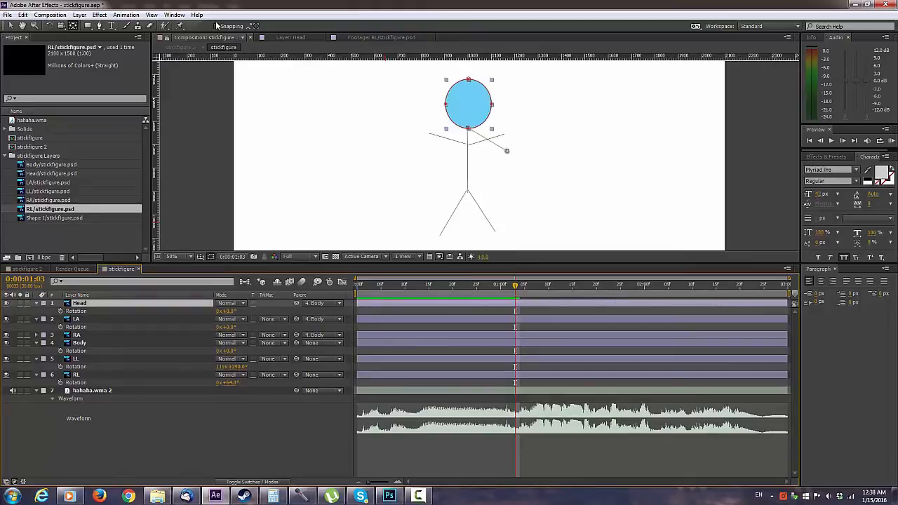
drag(507, 151, 469, 130)
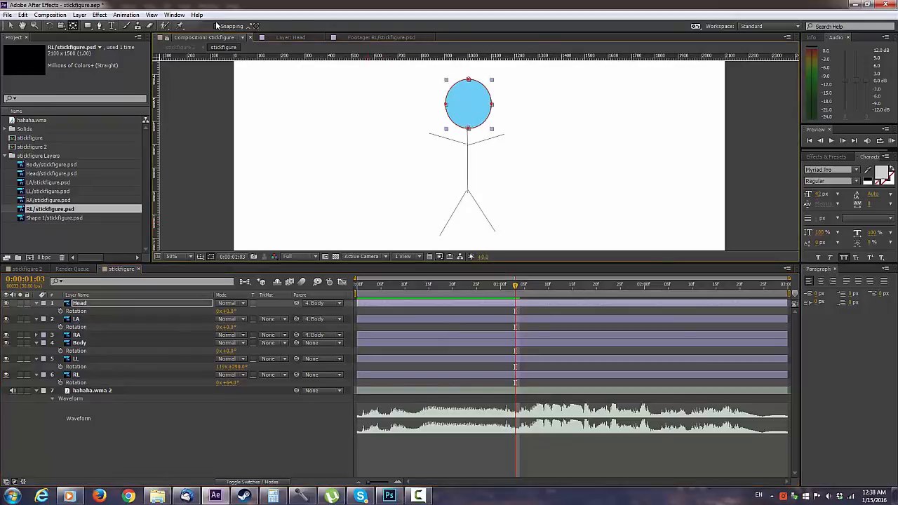
mouse_move(226, 311)
mouse_down()
mouse_move(237, 311)
mouse_move(216, 311)
mouse_move(228, 310)
mouse_up()
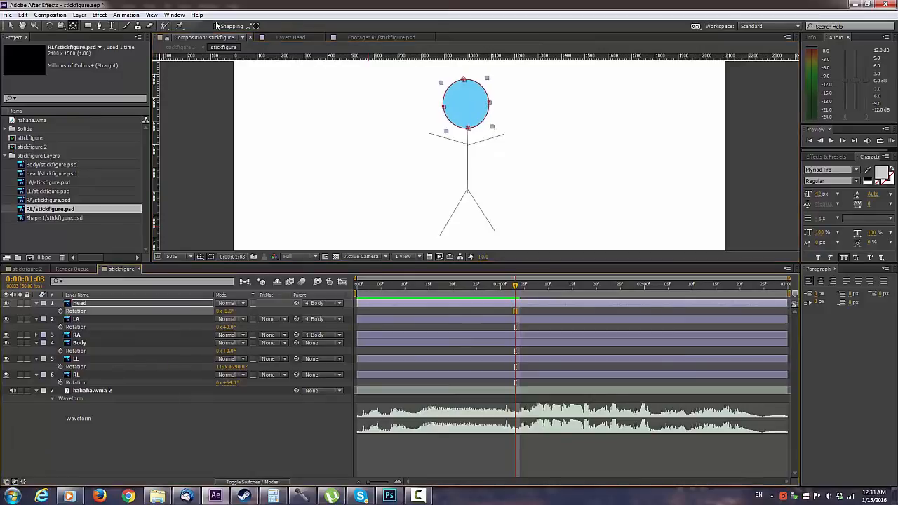
click(228, 310)
key(ctrl+z)
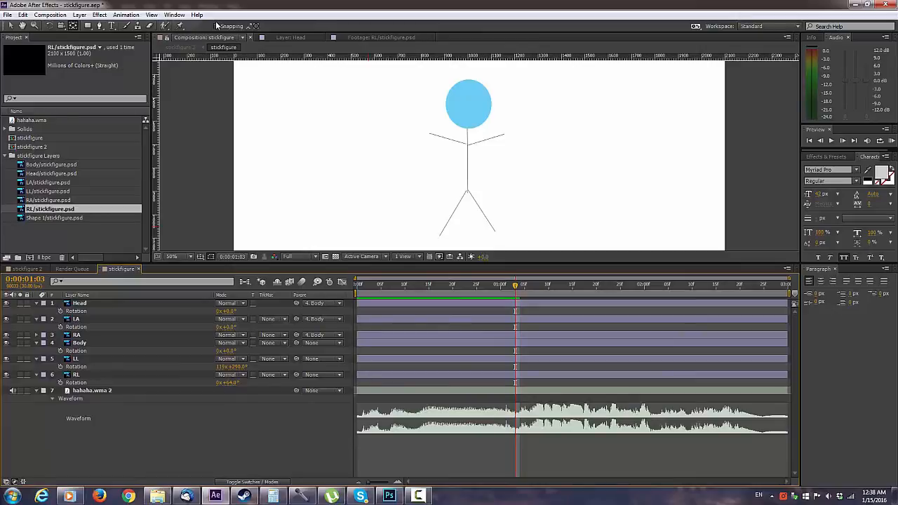
Step: Add a Body rotation keyframe at 0:00:01:03 with the body tilted to about -25°, and rotate the Head layer to about -14°
mouse_move(226, 350)
mouse_down()
mouse_move(214, 350)
mouse_move(226, 350)
mouse_up()
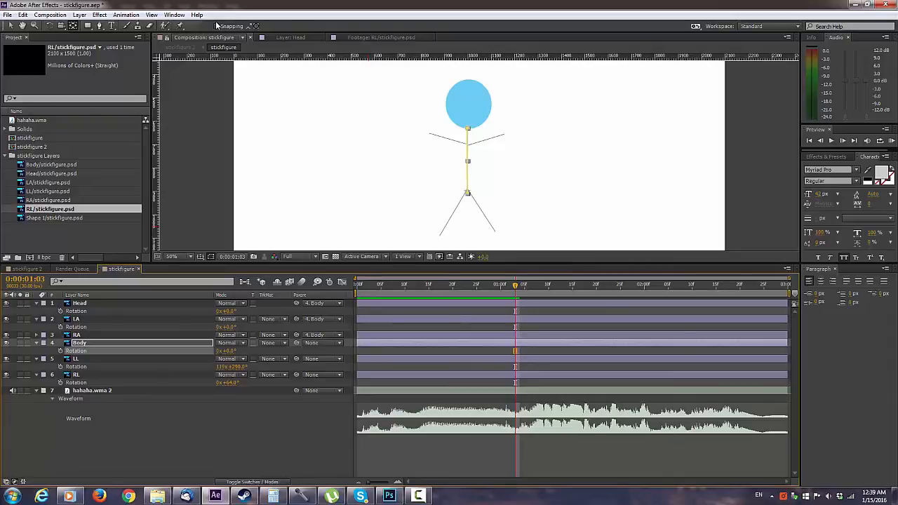
key(alt+shift+r)
drag(226, 351, 212, 351)
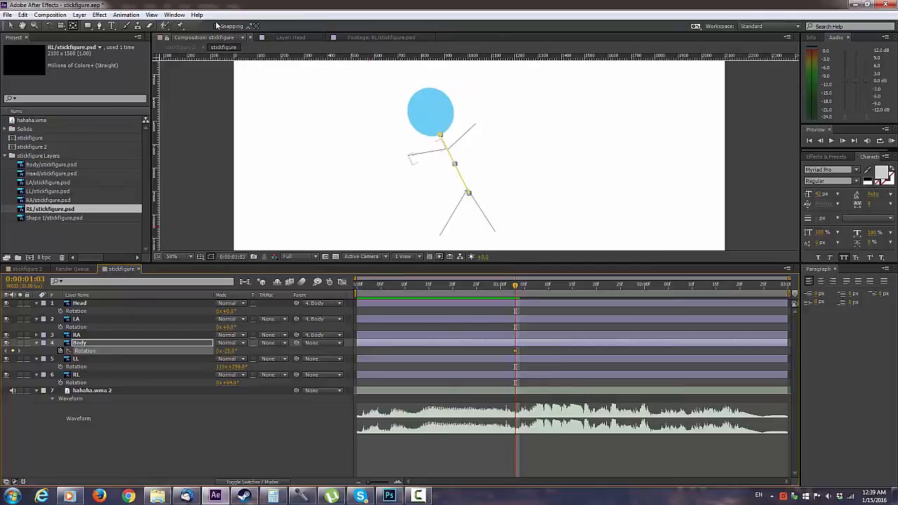
click(430, 112)
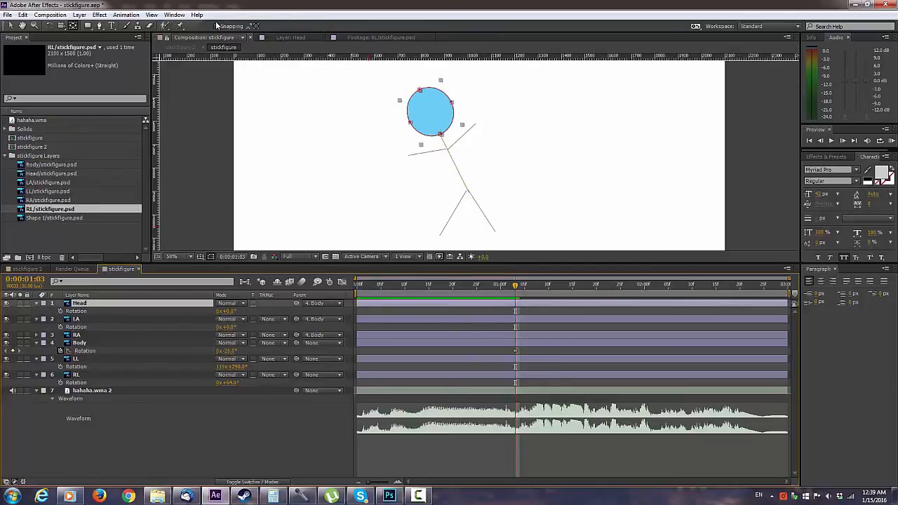
drag(227, 311, 220, 310)
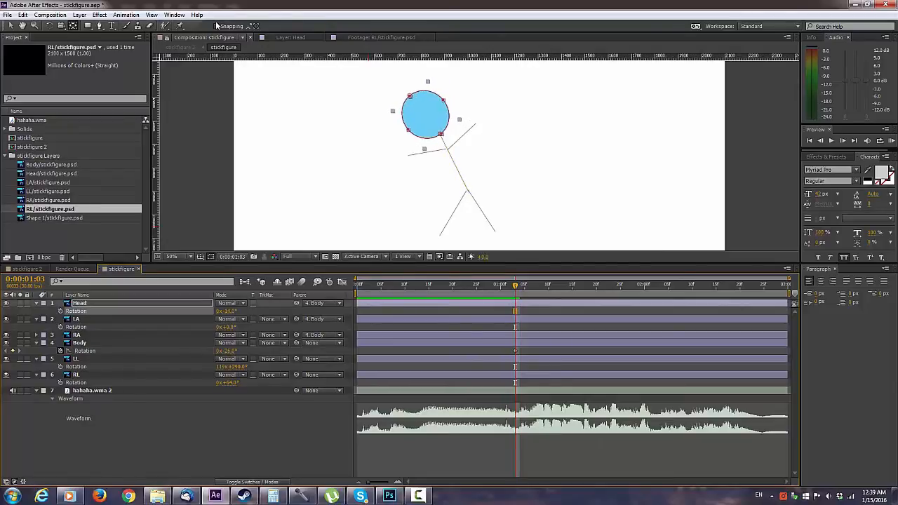
Step: Add a Head rotation keyframe at 0:00:00:00 with the head rotated to 7°
drag(514, 286, 357, 285)
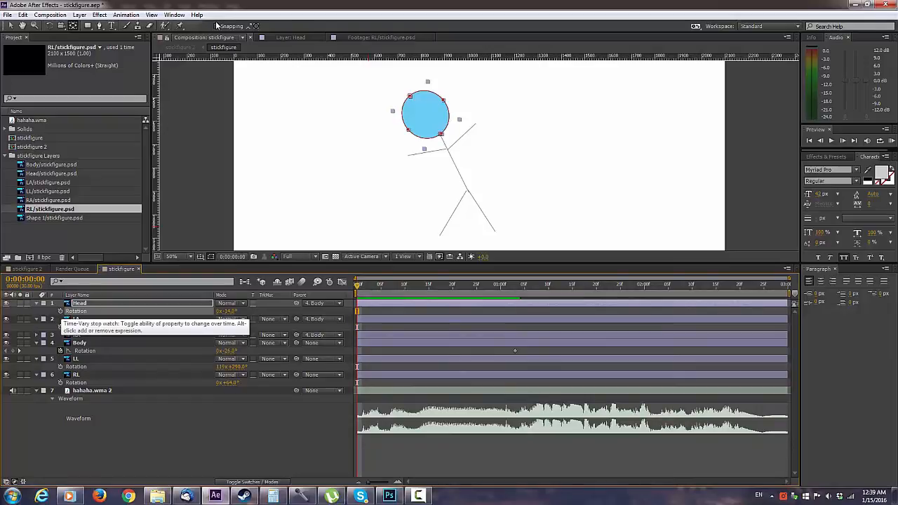
click(60, 311)
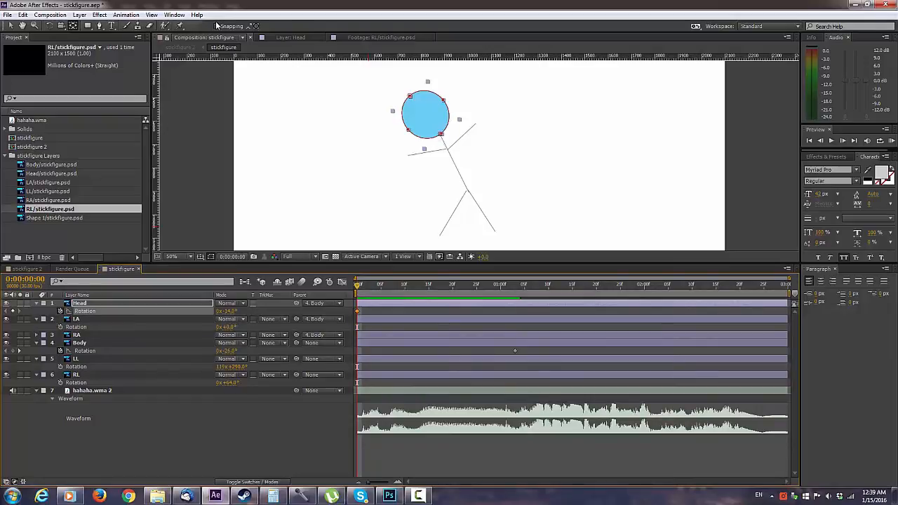
click(230, 310)
text(0)
key(Return)
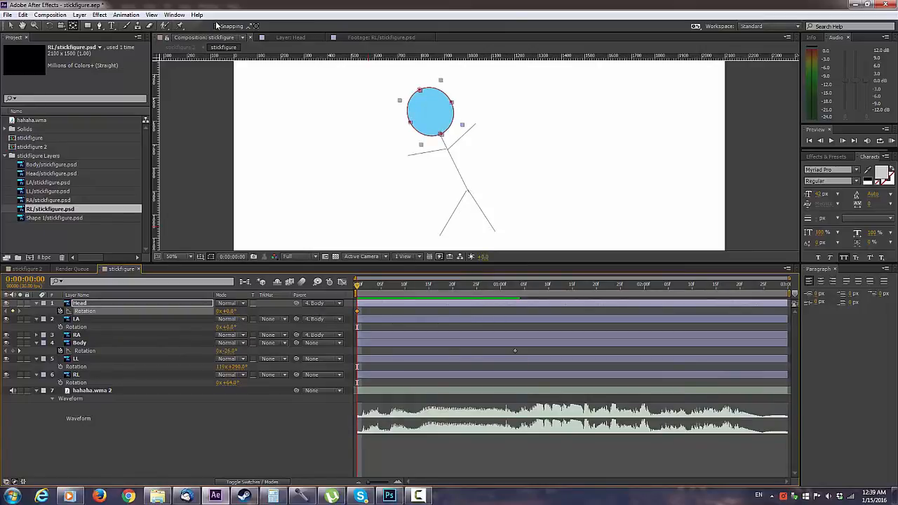
key(KP_Add)
key(KP_Add)
key(KP_Add)
key(KP_Add)
key(KP_Add)
key(KP_Add)
key(KP_Add)
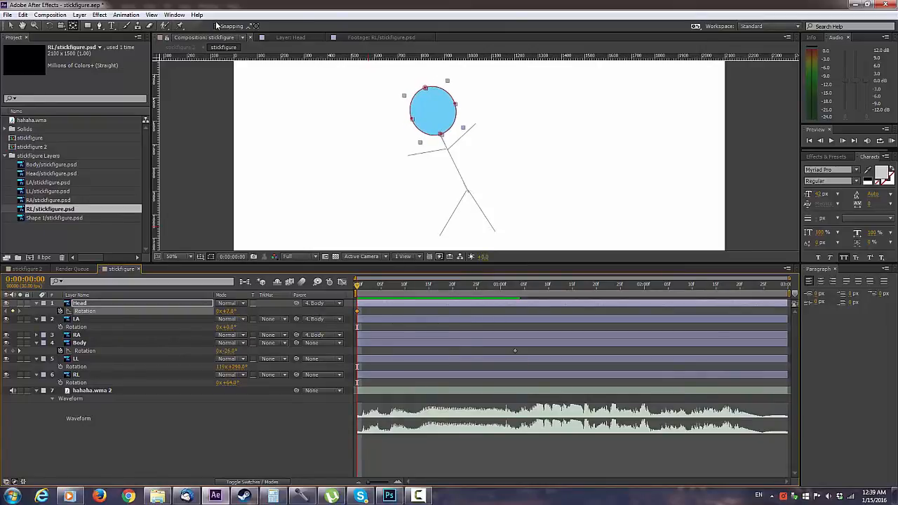
Step: Set the Body rotation to 0° at 0:00:00:00, so the figure starts upright
click(230, 351)
text(0)
key(Return)
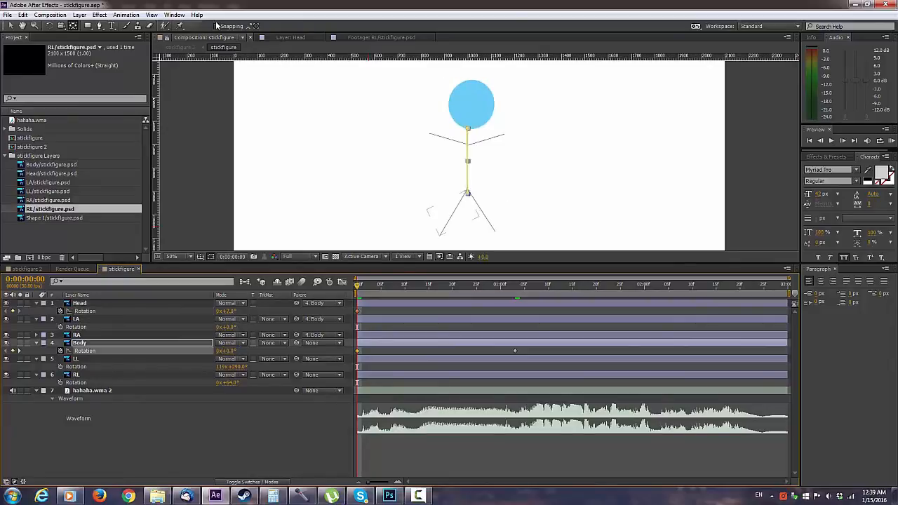
Step: Play the composition from the start several times to check the body's tilt up to 0:00:01:03
key(space)
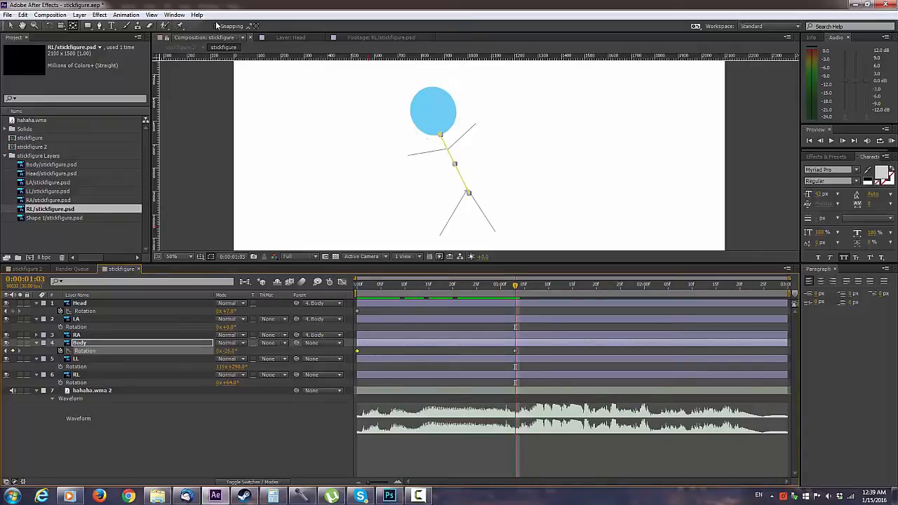
key(Home)
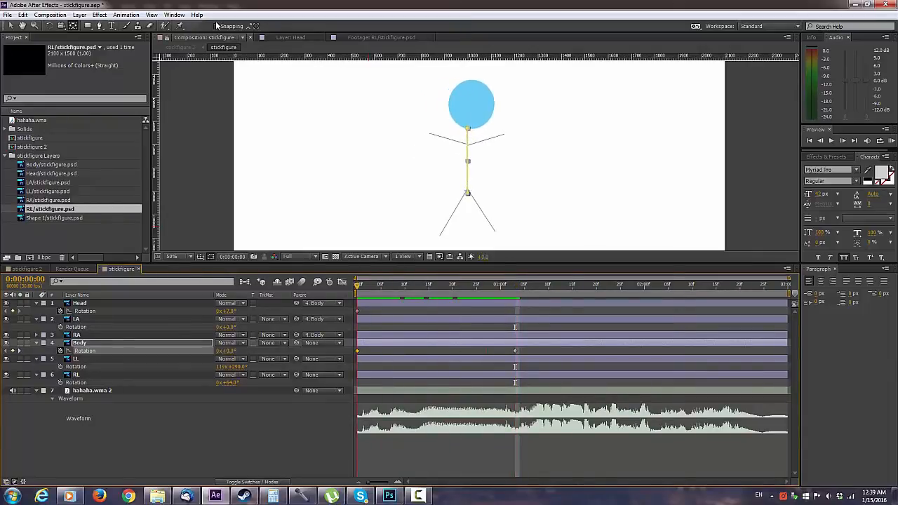
key(space)
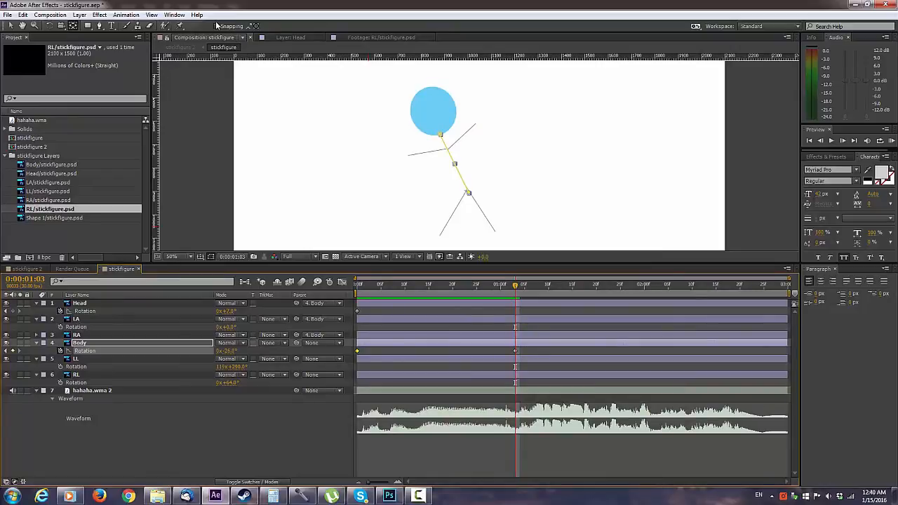
key(Home)
key(space)
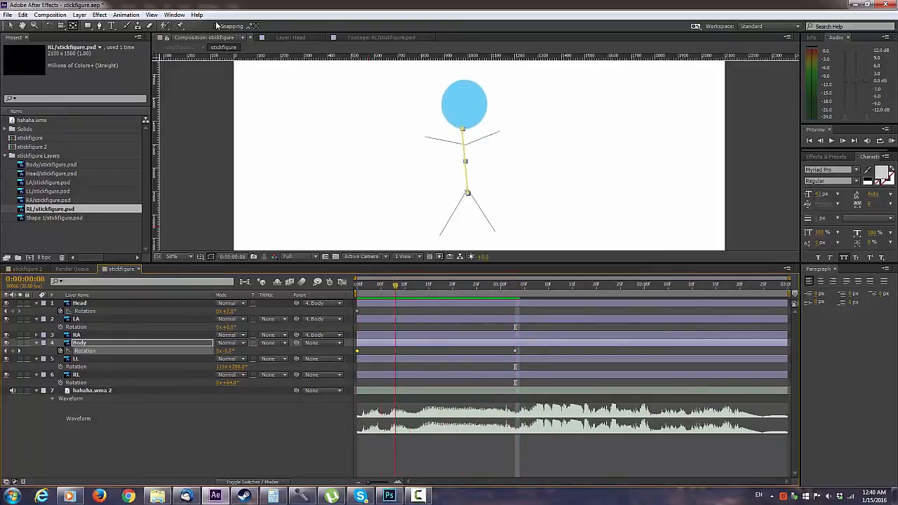
key(space)
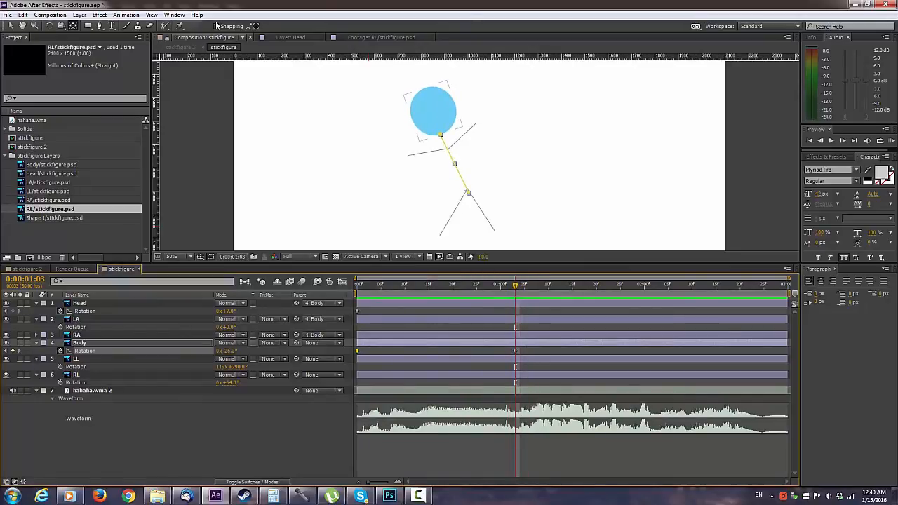
Step: Add Head rotation keyframes of -14° at 0:00:01:03 and 17° at 0:00:01:04
click(433, 111)
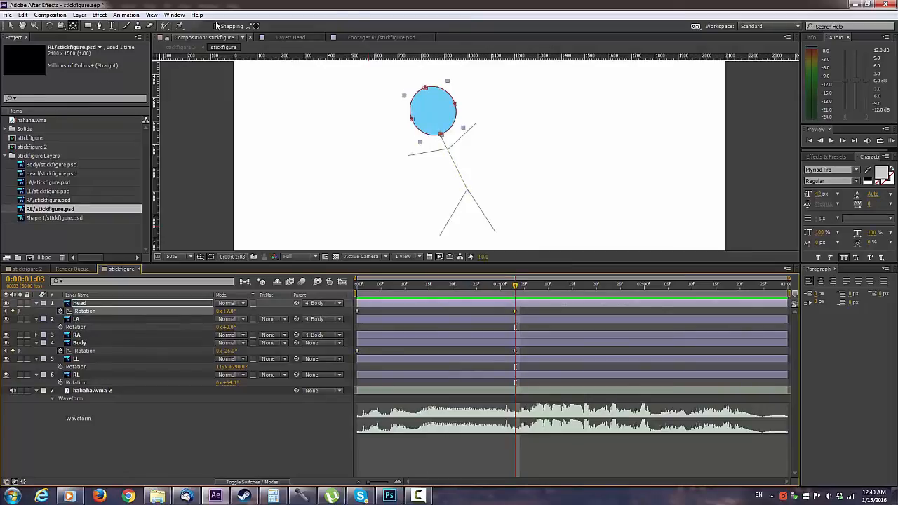
drag(228, 310, 218, 311)
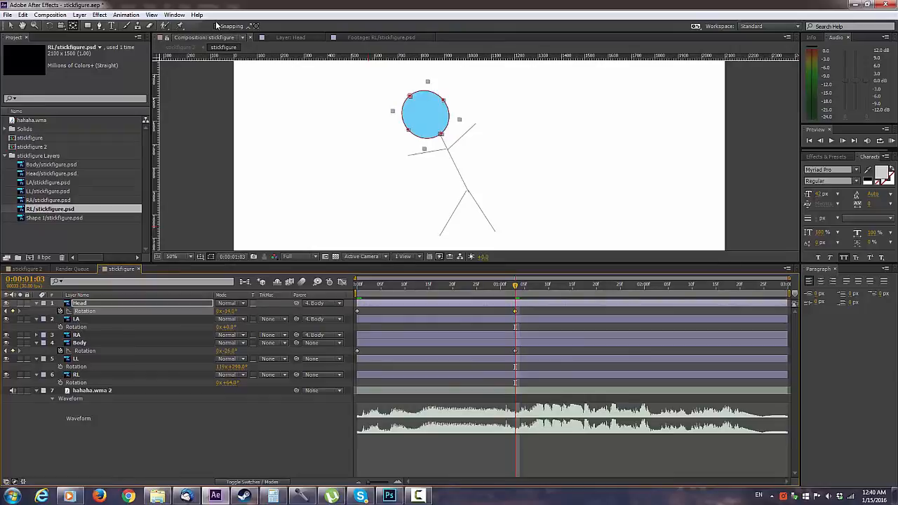
mouse_move(514, 285)
mouse_down()
mouse_move(356, 285)
mouse_move(515, 285)
mouse_up()
key(KP_Decimal)
key(Page_Down)
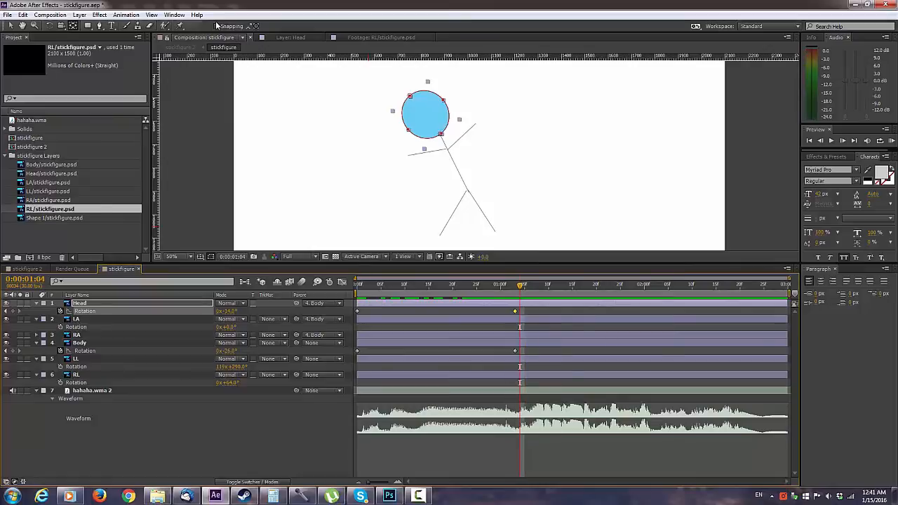
click(13, 310)
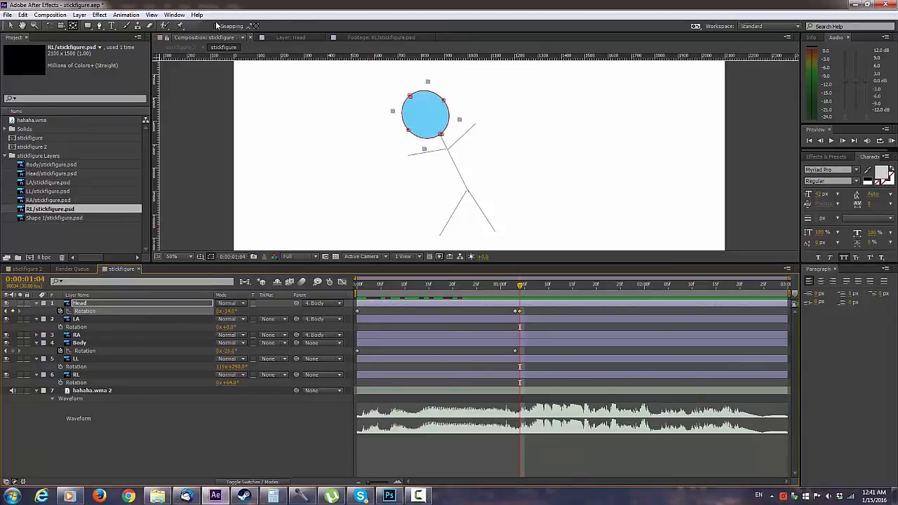
drag(227, 310, 242, 311)
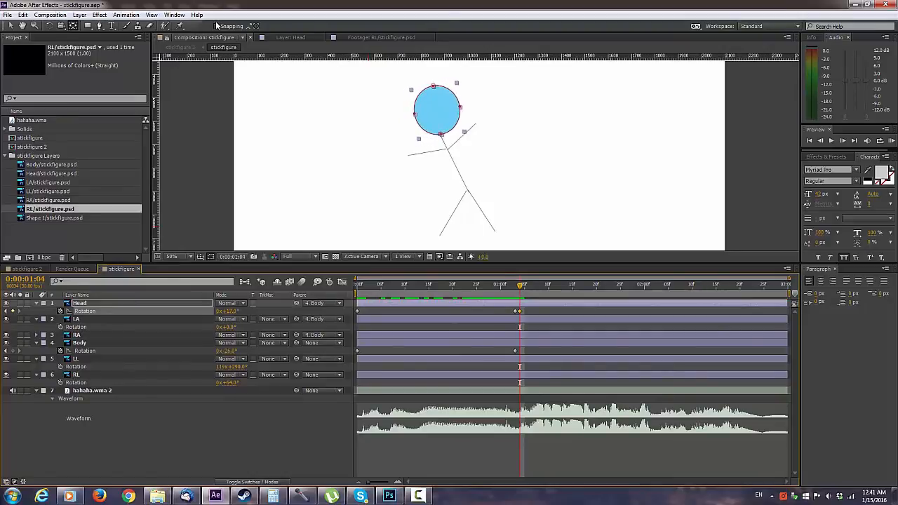
Step: Add a Head rotation keyframe three frames further on, at 0:00:01:07, with the head rotated to about -21°
key(Page_Down)
key(Page_Down)
key(Page_Down)
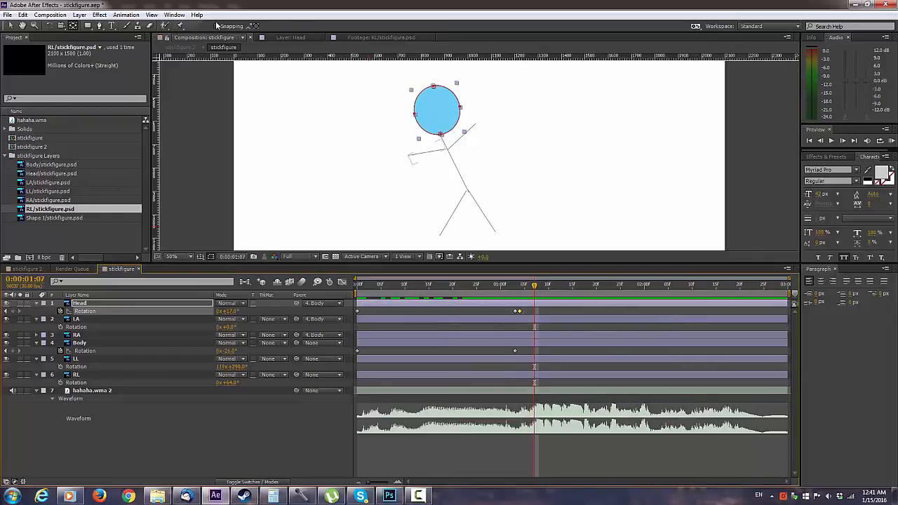
key(alt+shift+r)
drag(226, 310, 215, 311)
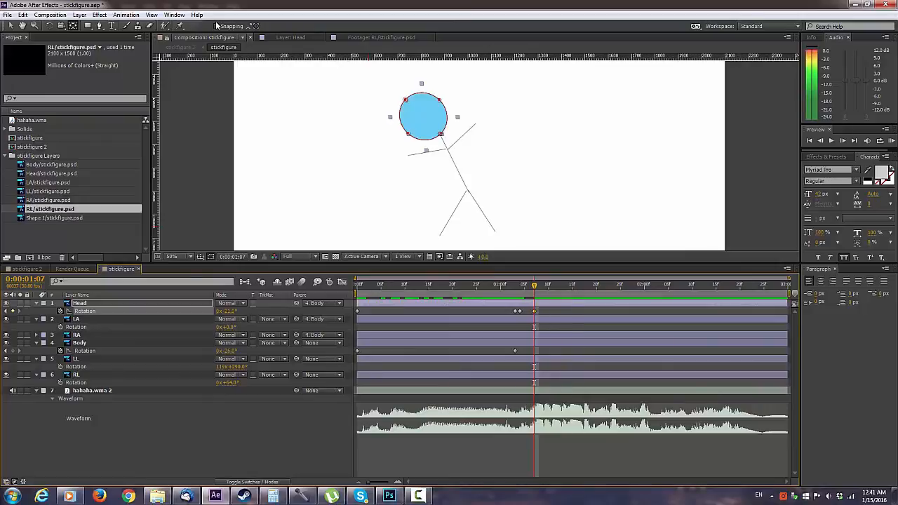
Step: Add a Head rotation keyframe at 0:00:01:10 with the head rotated to about 11°
key(Page_Down)
key(Page_Down)
key(Page_Down)
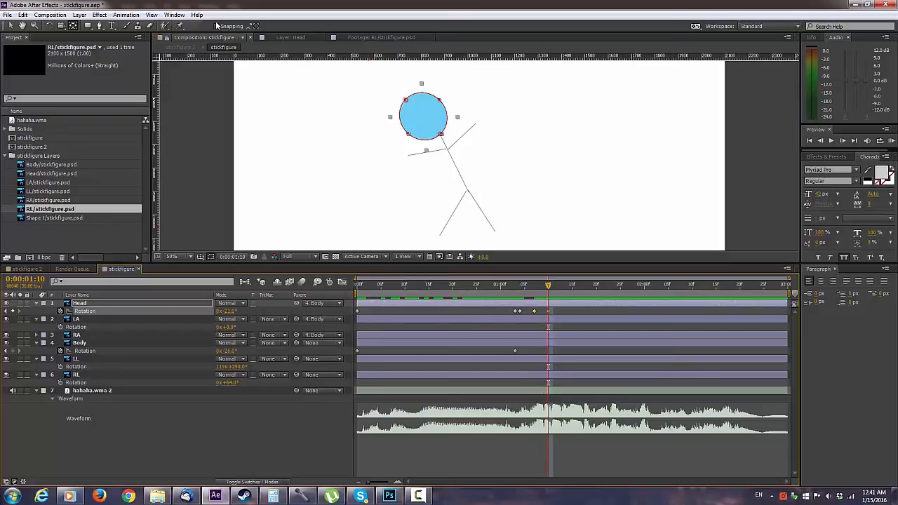
key(KP_Add)
key(KP_Add)
key(KP_Add)
key(KP_Add)
key(KP_Add)
key(KP_Add)
key(KP_Add)
key(KP_Add)
key(KP_Add)
key(KP_Add)
key(KP_Add)
key(KP_Add)
key(KP_Add)
key(KP_Add)
key(KP_Add)
key(KP_Add)
key(KP_Add)
key(KP_Add)
key(KP_Add)
key(KP_Add)
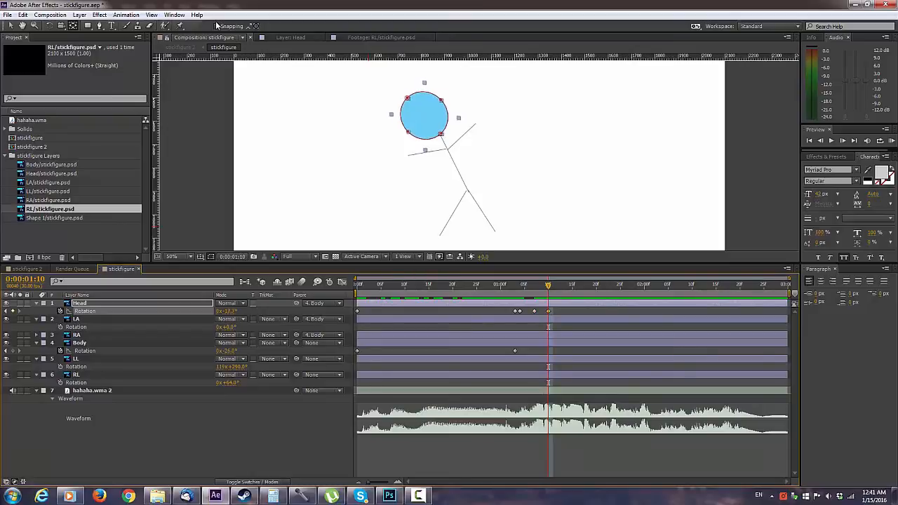
key(KP_Add)
key(KP_Add)
key(KP_Add)
key(KP_Add)
key(KP_Add)
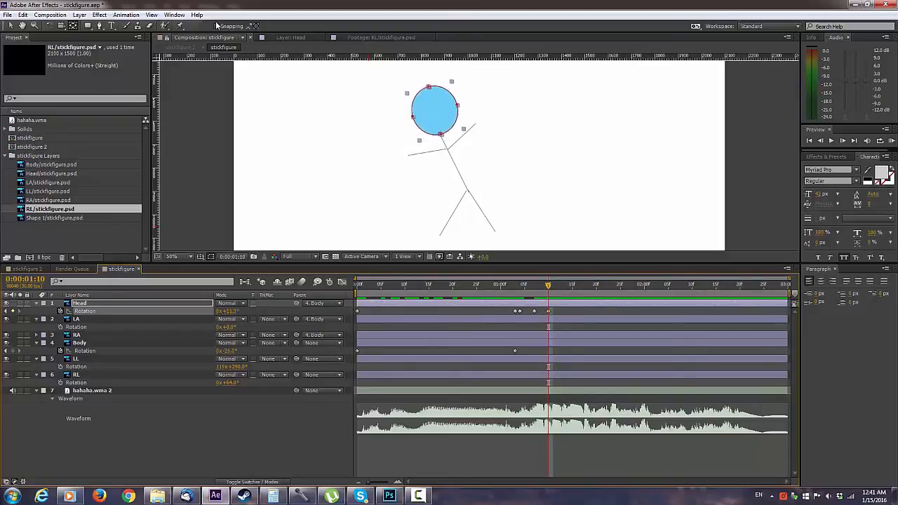
Step: Continue the alternating Head rotation keyframes every three frames until the laugh fades, at about 0:00:02:19
key(Page_Down)
key(Page_Down)
key(Page_Down)
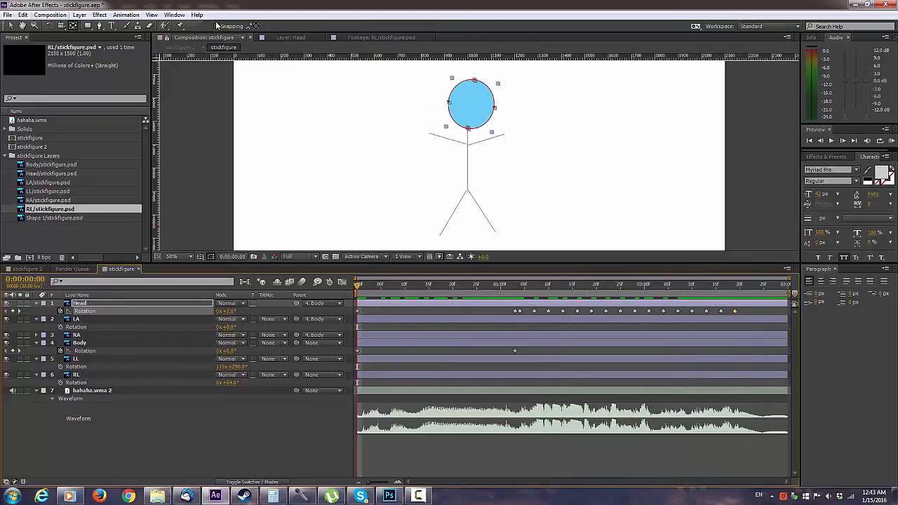
Step: Run a RAM preview of the stickfigure composition to check the head movement against the laughing audio, and stop it
click(50, 15)
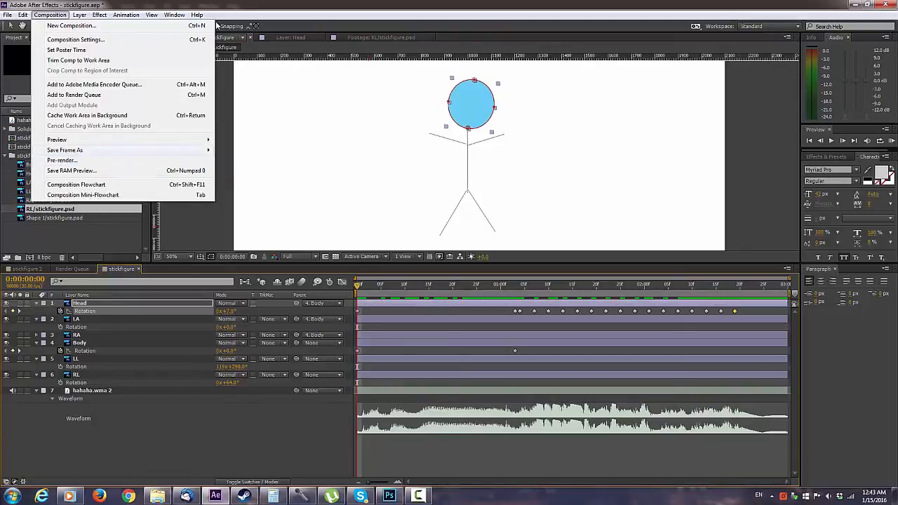
mouse_move(57, 139)
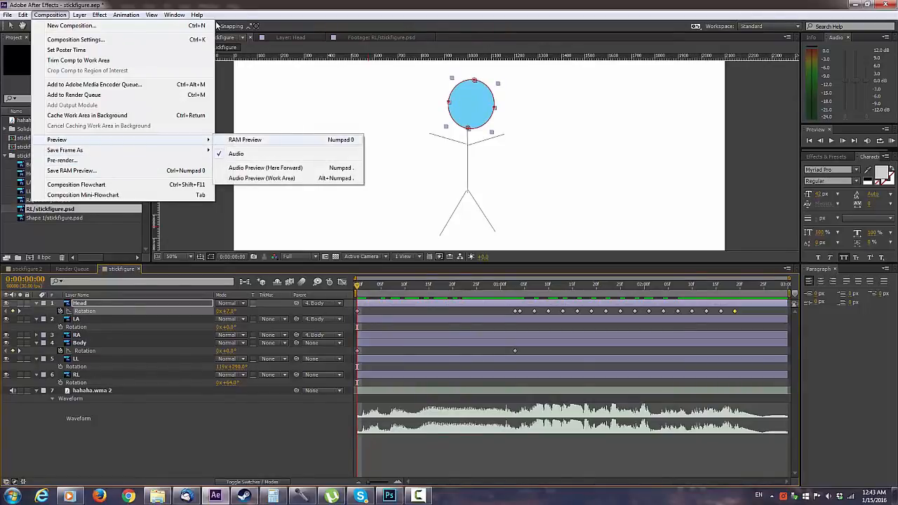
click(244, 140)
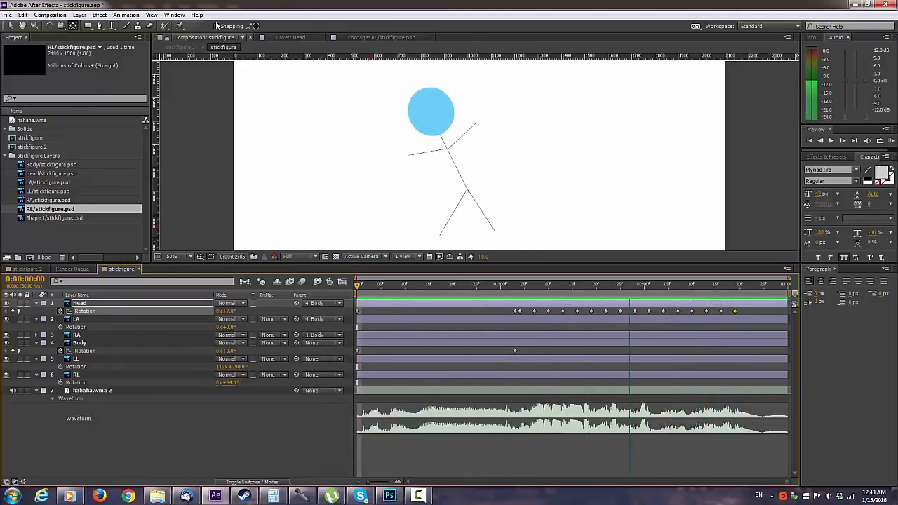
key(space)
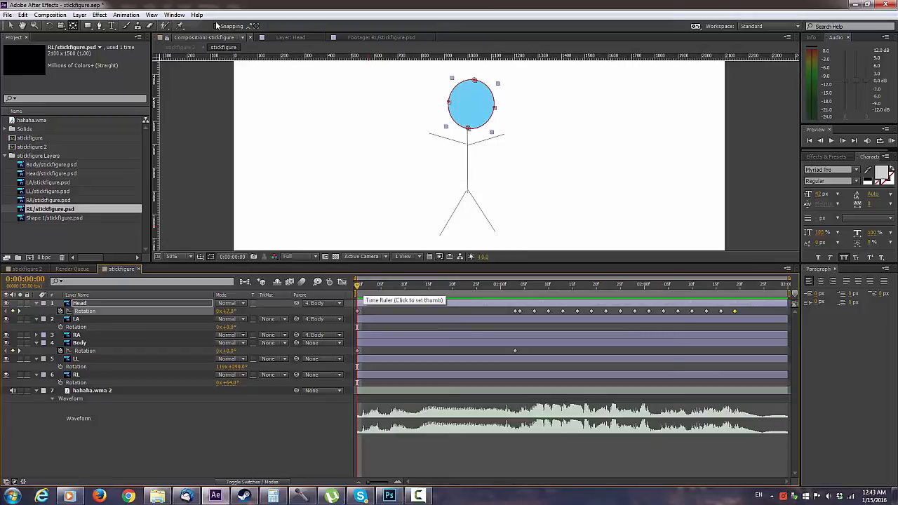
Step: Create a white 2100 x 1500 px solid layer and send it below all other layers as the background
key(alt+l)
key(Right)
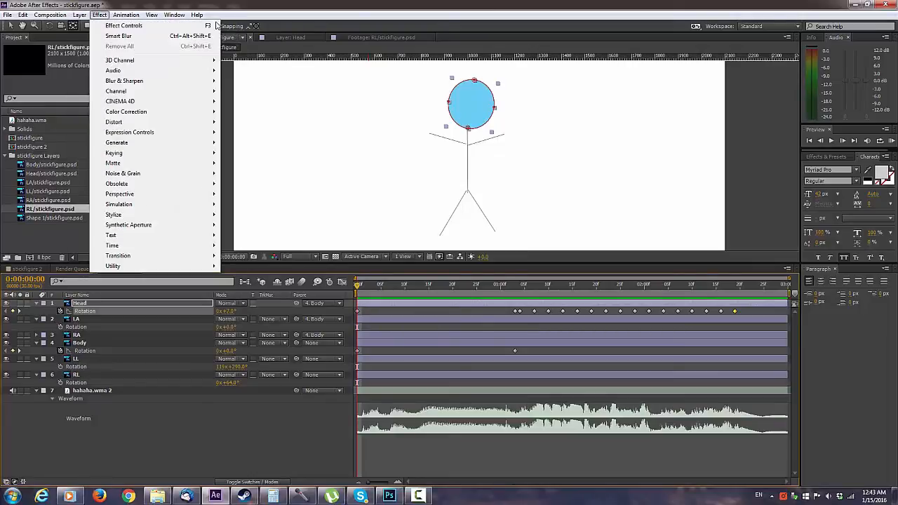
key(Left)
key(Right)
key(Left)
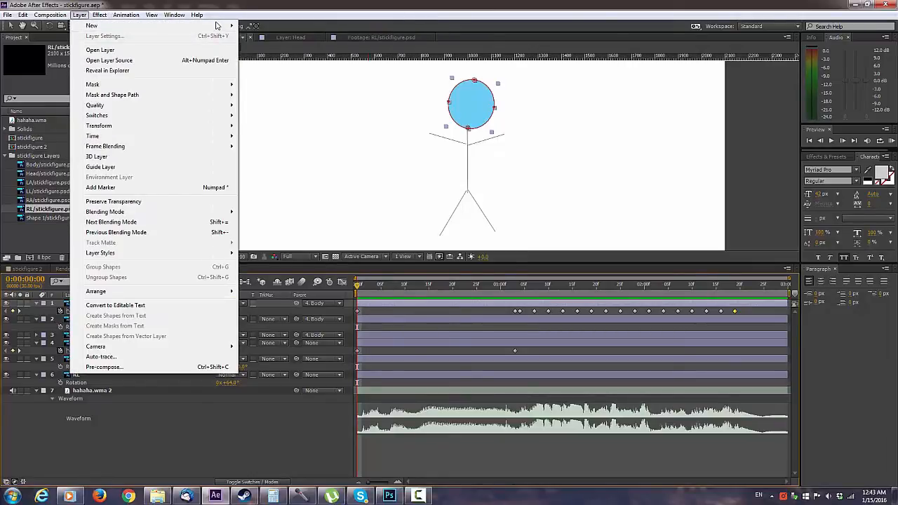
mouse_move(216, 25)
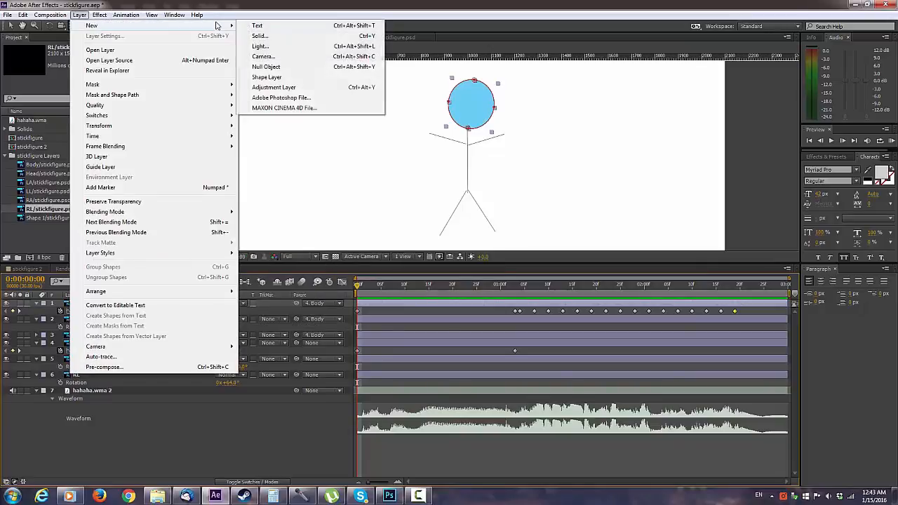
click(260, 36)
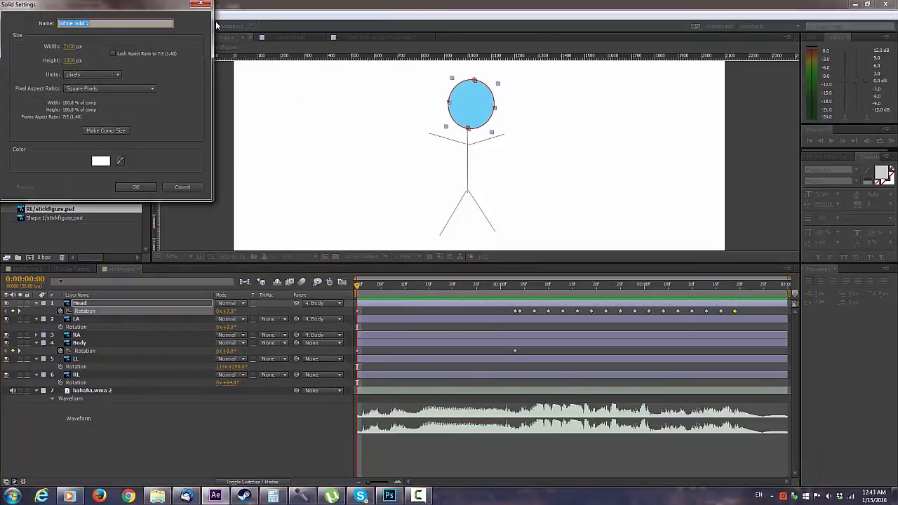
key(Return)
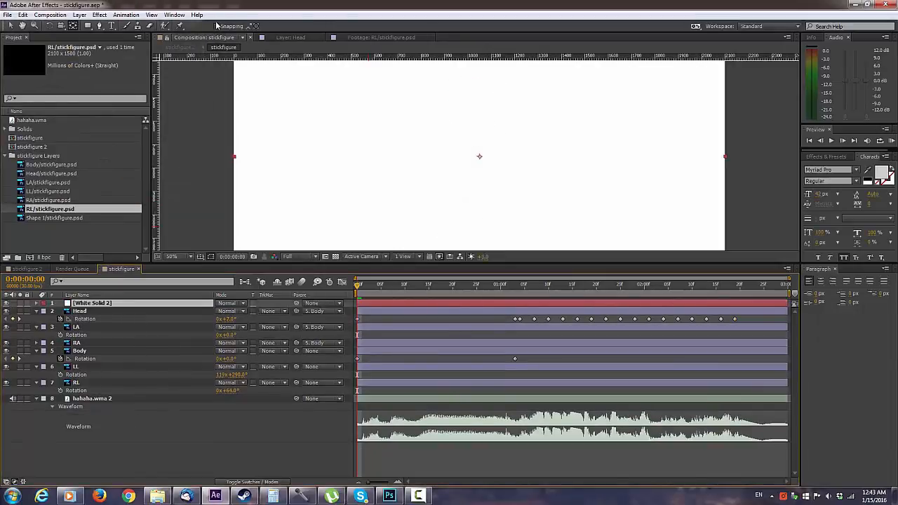
key(ctrl+shift+bracketleft)
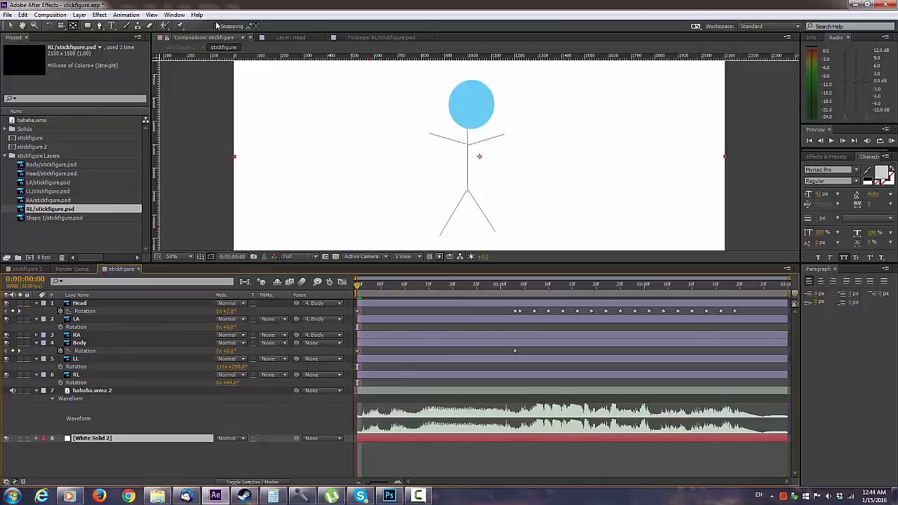
Step: Send the stickfigure composition to Adobe Media Encoder and encode it as H.264 with the Match Source - High bitrate preset
key(alt+c)
key(Down)
key(Down)
key(Down)
key(Down)
key(Down)
key(Down)
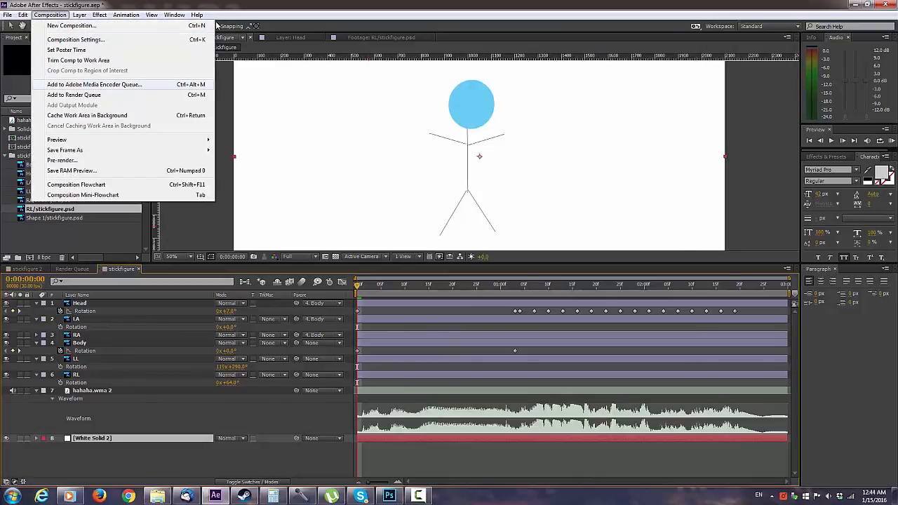
key(Return)
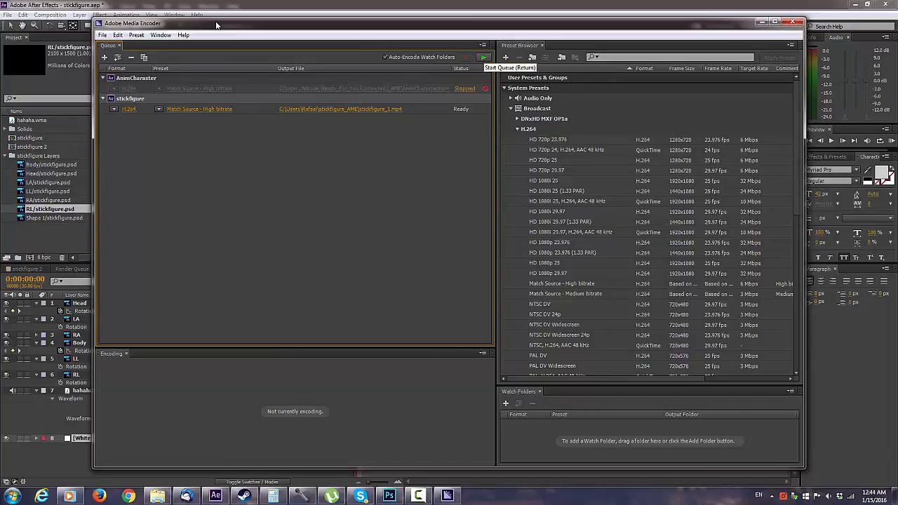
key(Return)
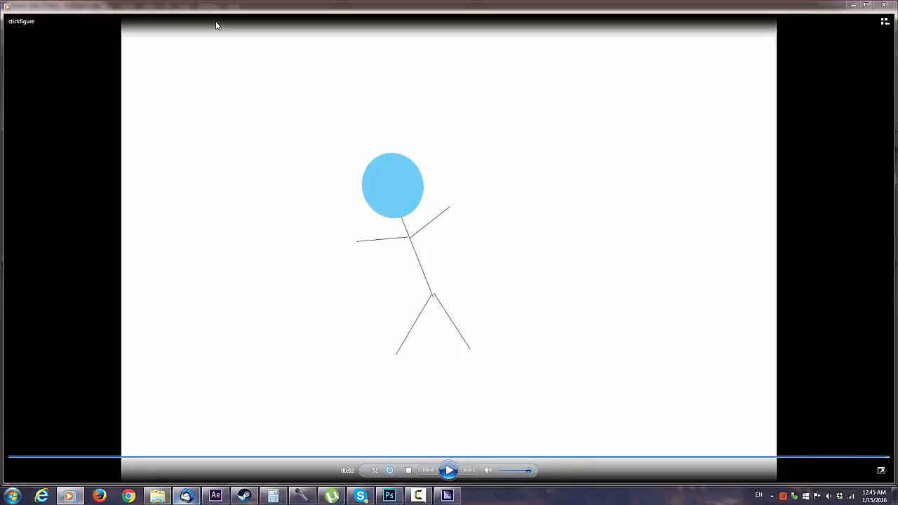
Step: Switch from the exported video in the media player back to the stickfigure composition in After Effects
mouse_move(216, 495)
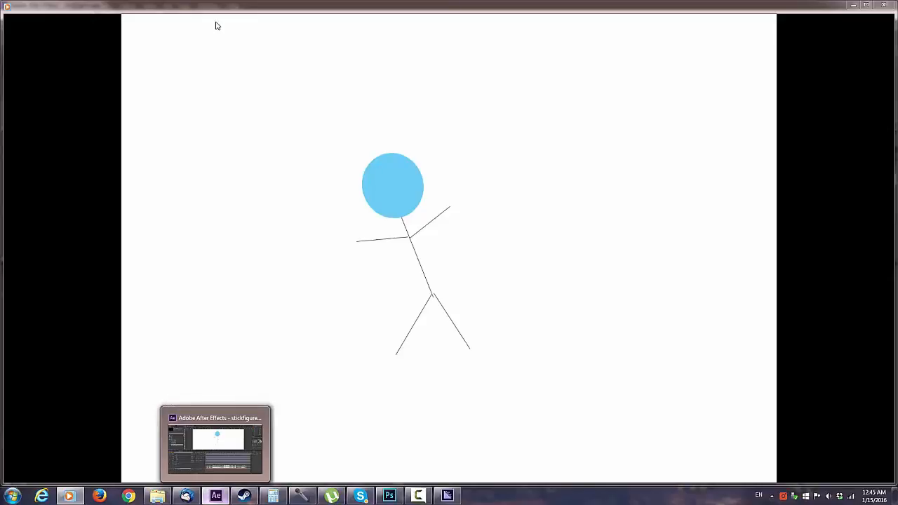
click(216, 495)
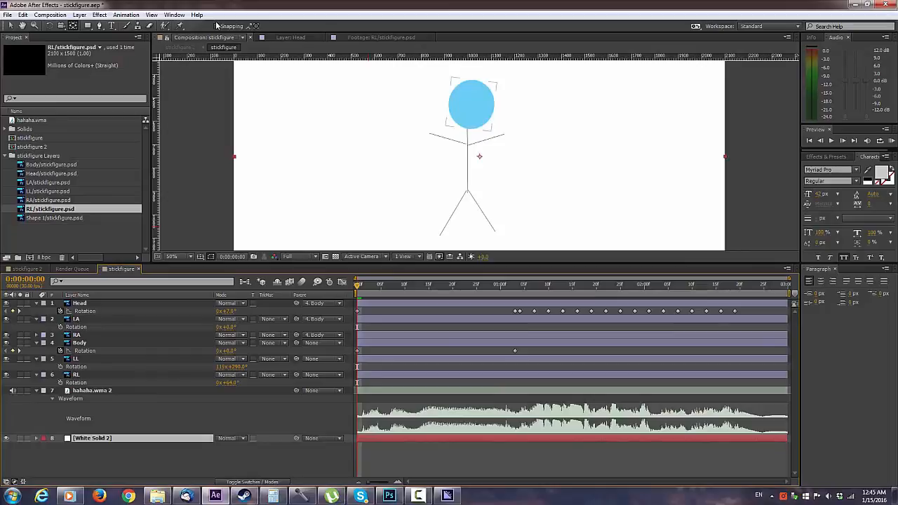